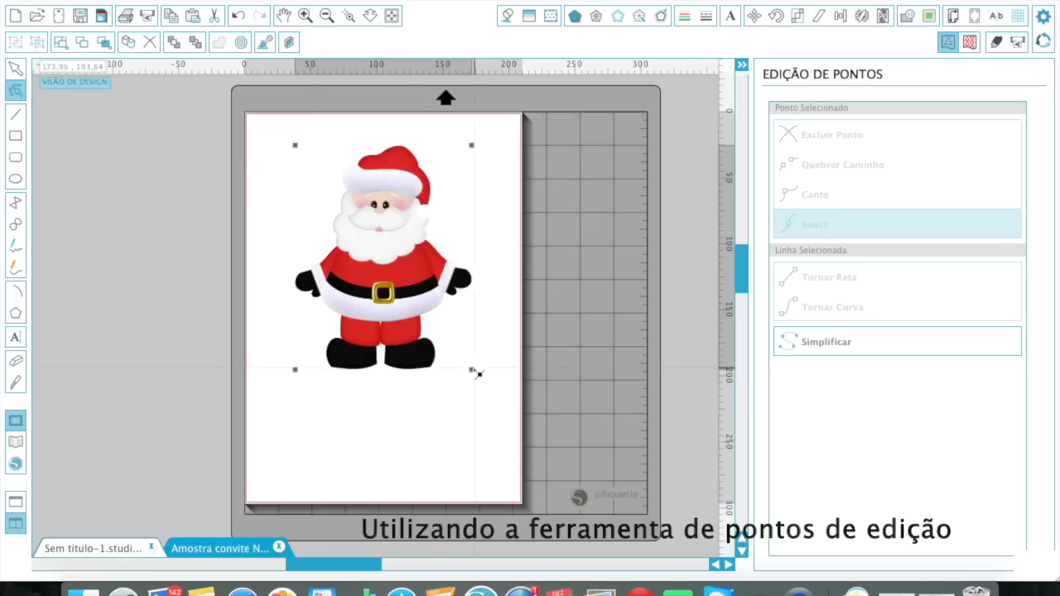
- Pull the Santa image's corner edit points up off the legs and start fitting the cut edge to the beard's right side
{"action": "left_click_drag", "start_coordinate": [296, 369], "coordinate": [327, 284]}
{"action": "left_click_drag", "start_coordinate": [403, 257], "coordinate": [405, 264]}
{"action": "left_click", "coordinate": [349, 15]}
{"action": "left_click_drag", "start_coordinate": [270, 115], "coordinate": [497, 309]}
{"action": "scroll", "coordinate": [459, 356], "scroll_direction": "down", "scroll_amount": 3}
{"action": "left_click", "coordinate": [493, 314]}
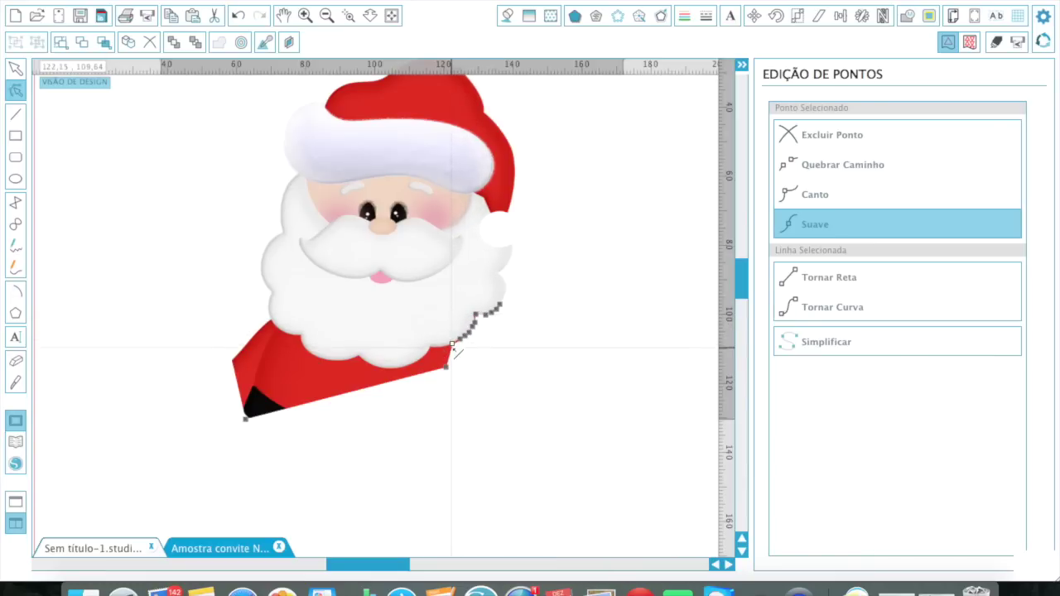
- Fit the image's edge points along the lower right and bottom curves of the beard to crop away the body
{"action": "left_click", "coordinate": [489, 382]}
{"action": "double_click", "coordinate": [466, 326]}
{"action": "left_click", "coordinate": [476, 319]}
{"action": "left_click", "coordinate": [476, 359]}
{"action": "left_click", "coordinate": [453, 367]}
{"action": "left_click_drag", "start_coordinate": [452, 374], "coordinate": [352, 358]}
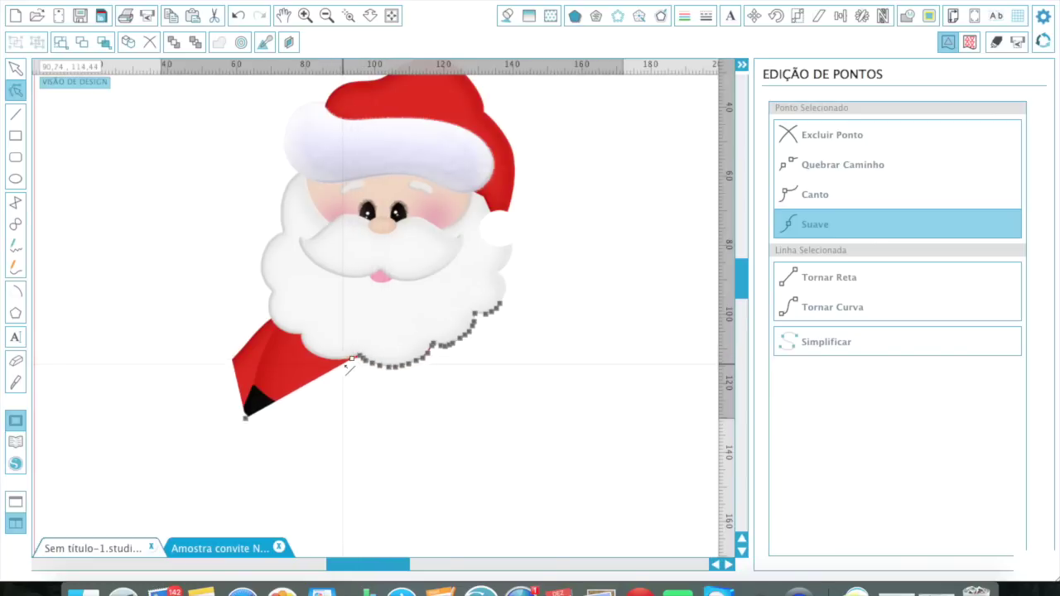
- Fit the edge points around the beard's lower left curves, refine those at its bottom, and finish cropping Santa to the head
{"action": "left_click_drag", "start_coordinate": [333, 363], "coordinate": [313, 368]}
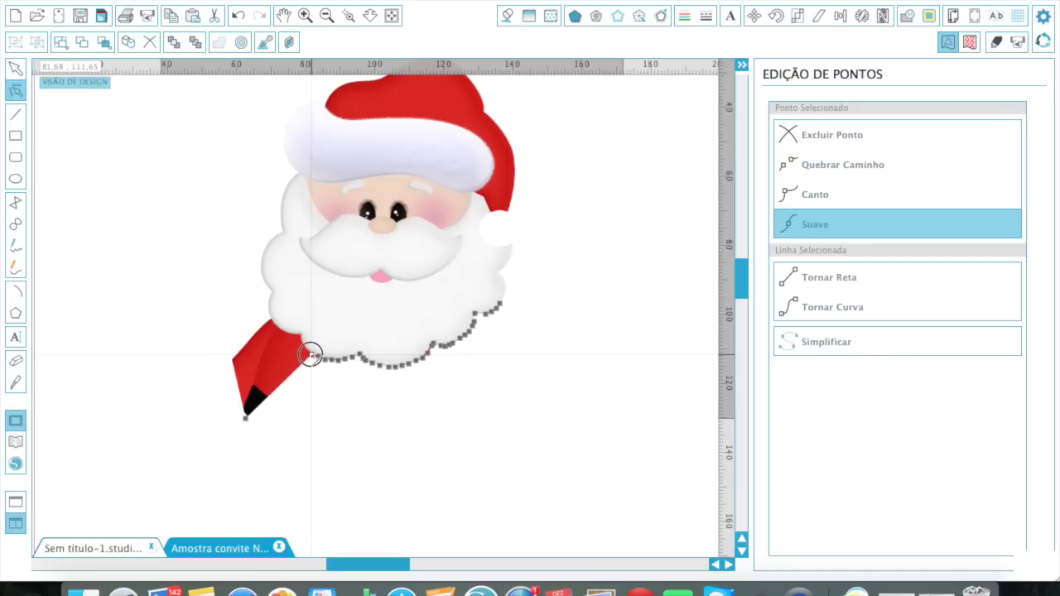
{"action": "left_click_drag", "start_coordinate": [301, 342], "coordinate": [260, 334]}
{"action": "left_click", "coordinate": [386, 476]}
{"action": "left_click", "coordinate": [426, 357]}
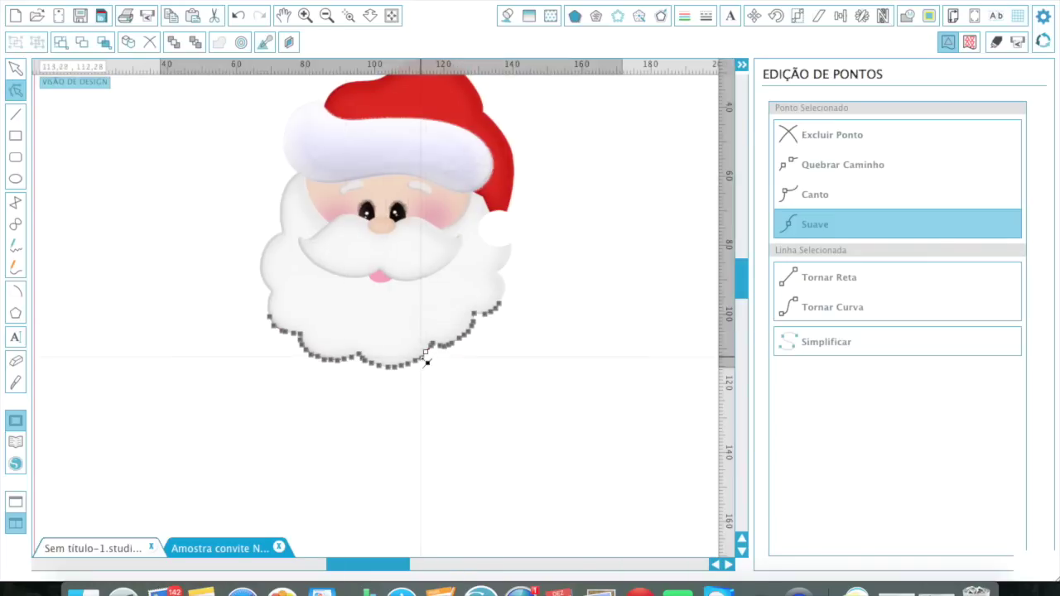
{"action": "left_click", "coordinate": [426, 373]}
{"action": "left_click_drag", "start_coordinate": [436, 346], "coordinate": [441, 399]}
{"action": "left_click", "coordinate": [551, 355]}
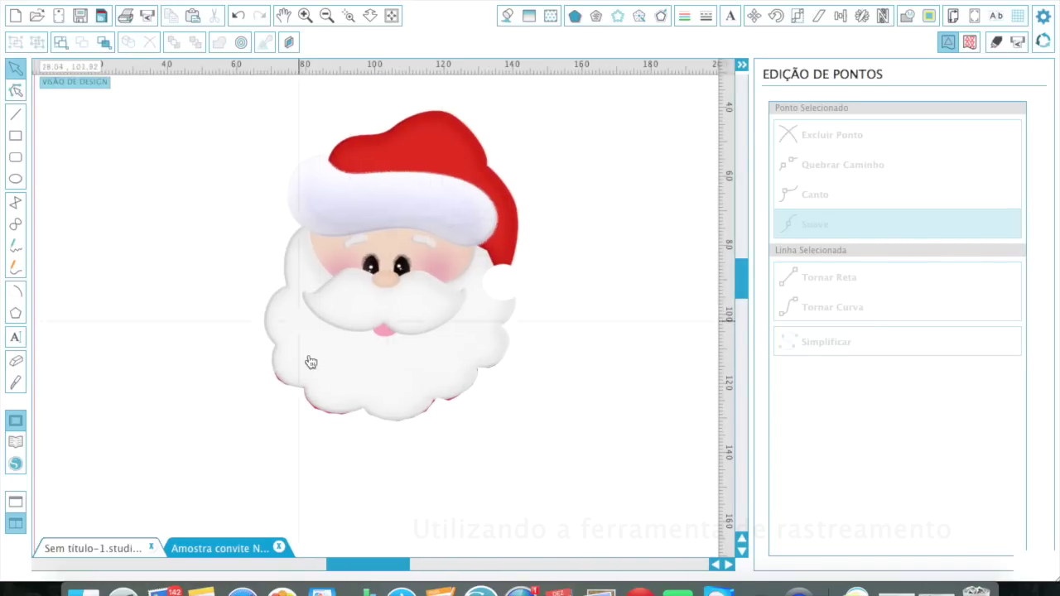
- Trace the outer edge of the Santa head with the high pass filter off and the threshold at 99.6%
{"action": "left_click", "coordinate": [929, 15]}
{"action": "left_click", "coordinate": [842, 134]}
{"action": "mouse_move", "coordinate": [205, 94]}
{"action": "left_mouse_down"}
{"action": "mouse_move", "coordinate": [563, 441]}
{"action": "mouse_move", "coordinate": [597, 441]}
{"action": "left_mouse_up"}
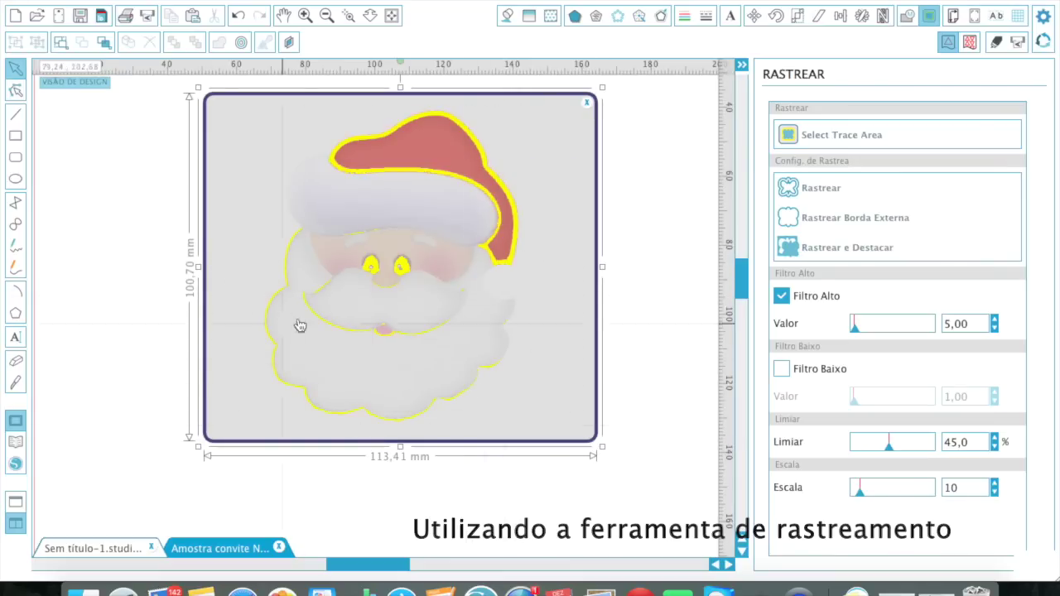
{"action": "left_click", "coordinate": [782, 295]}
{"action": "left_click_drag", "start_coordinate": [889, 445], "coordinate": [935, 445]}
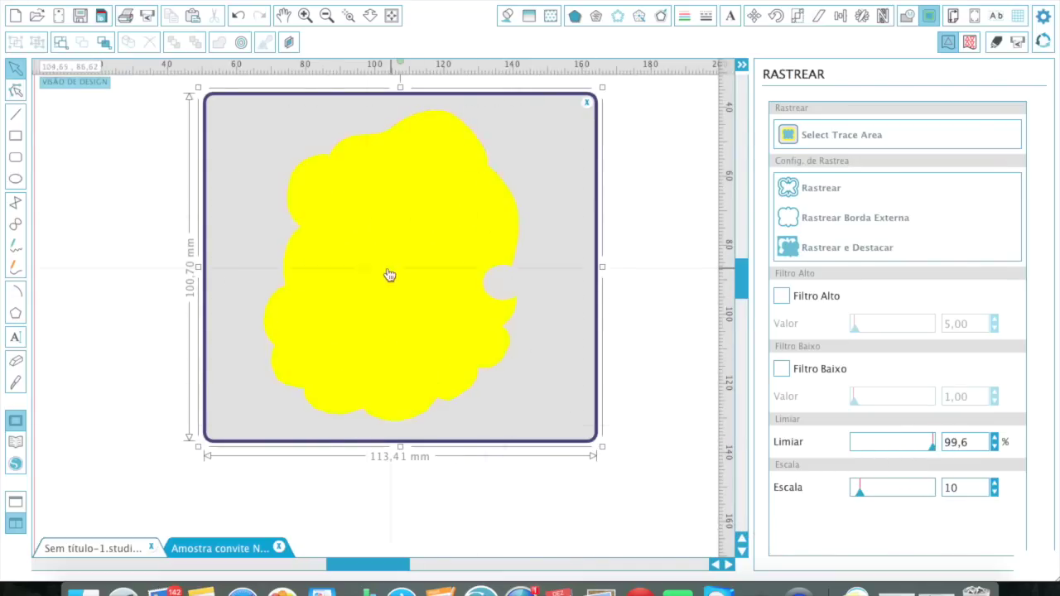
{"action": "left_click", "coordinate": [791, 218]}
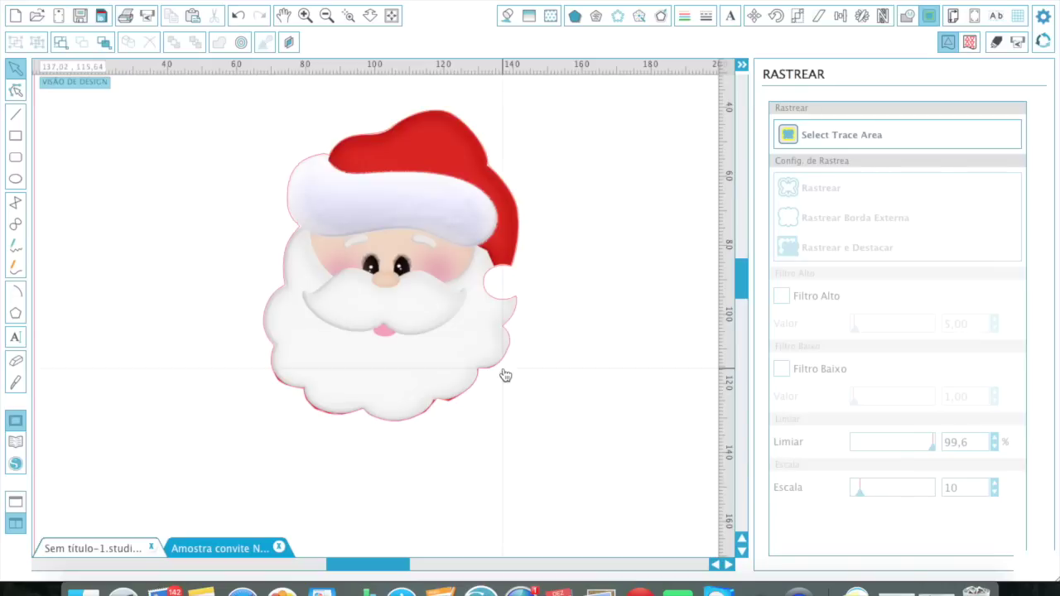
- Adjust the traced outline's edit points at the beard's lower right edge and below the hat brim's left end
{"action": "left_click", "coordinate": [505, 383]}
{"action": "double_click", "coordinate": [447, 403]}
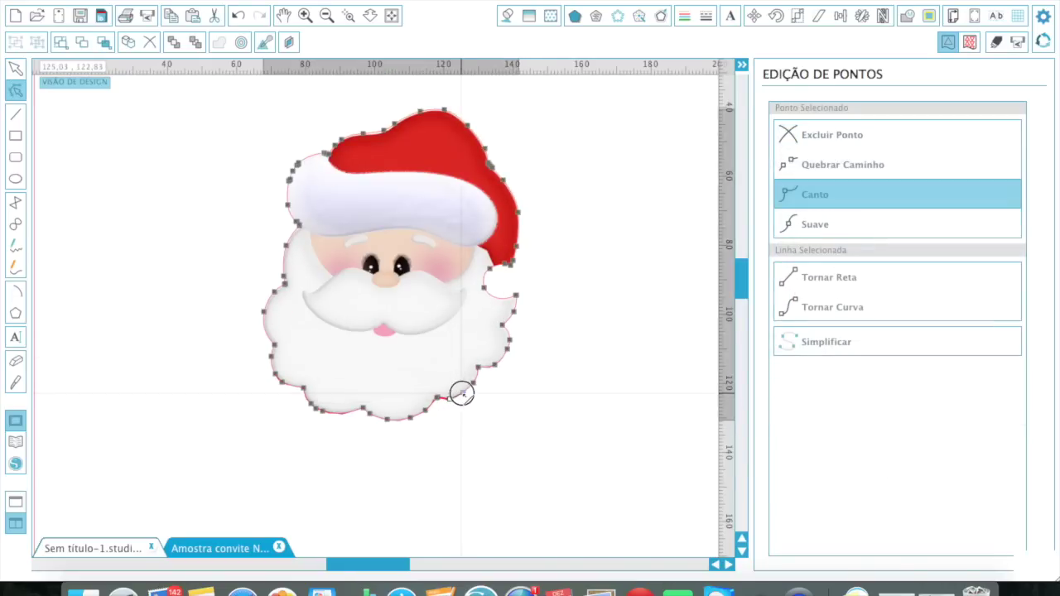
{"action": "left_click", "coordinate": [454, 402]}
{"action": "double_click", "coordinate": [301, 231]}
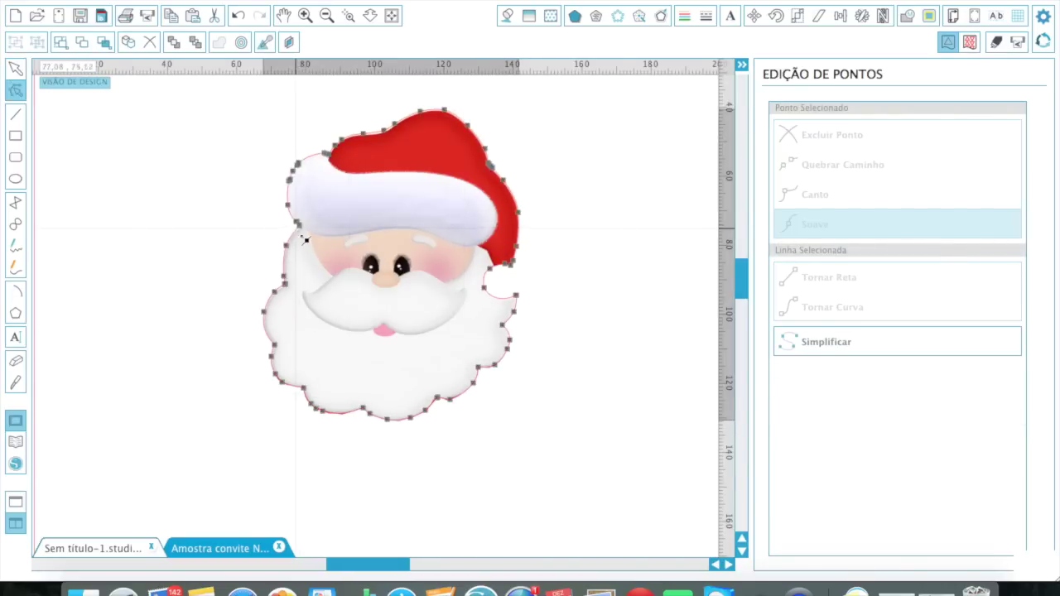
{"action": "left_click", "coordinate": [387, 232]}
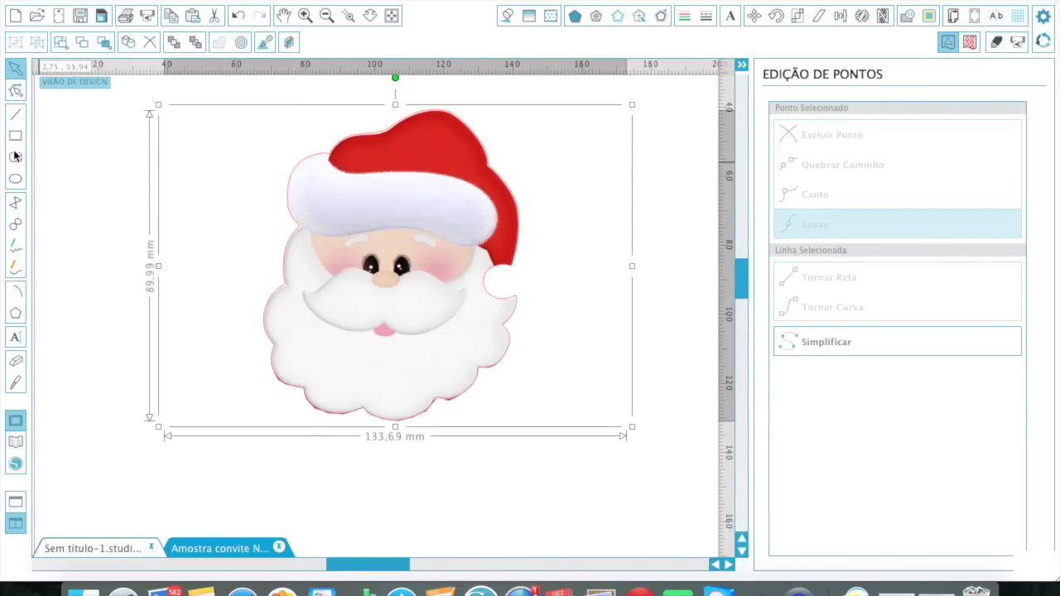
- Draw a circle about 11 by 10 mm for the hat's pompom and place it to the right of the head
{"action": "left_click", "coordinate": [15, 178]}
{"action": "mouse_move", "coordinate": [484, 268]}
{"action": "left_mouse_down"}
{"action": "mouse_move", "coordinate": [526, 299]}
{"action": "mouse_move", "coordinate": [519, 290]}
{"action": "left_mouse_up"}
{"action": "left_click_drag", "start_coordinate": [525, 304], "coordinate": [527, 305]}
{"action": "left_click_drag", "start_coordinate": [503, 306], "coordinate": [568, 289]}
- Refine the traced outline's edit points along the left side of the beard up to the hat brim
{"action": "double_click", "coordinate": [285, 286]}
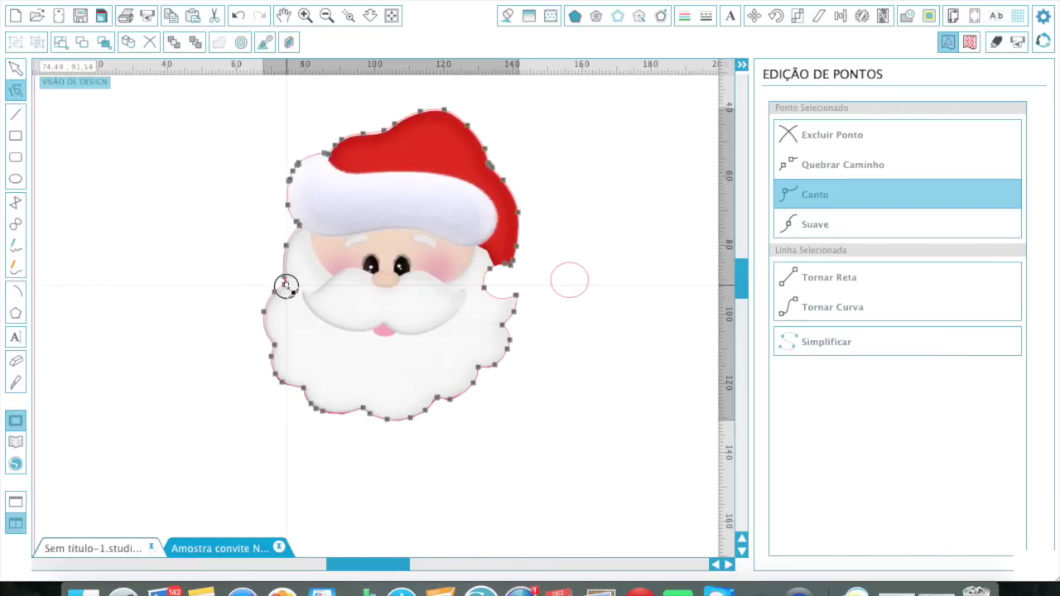
{"action": "left_click", "coordinate": [249, 290]}
{"action": "double_click", "coordinate": [296, 230]}
{"action": "scroll", "coordinate": [455, 301], "scroll_direction": "up", "scroll_amount": 5}
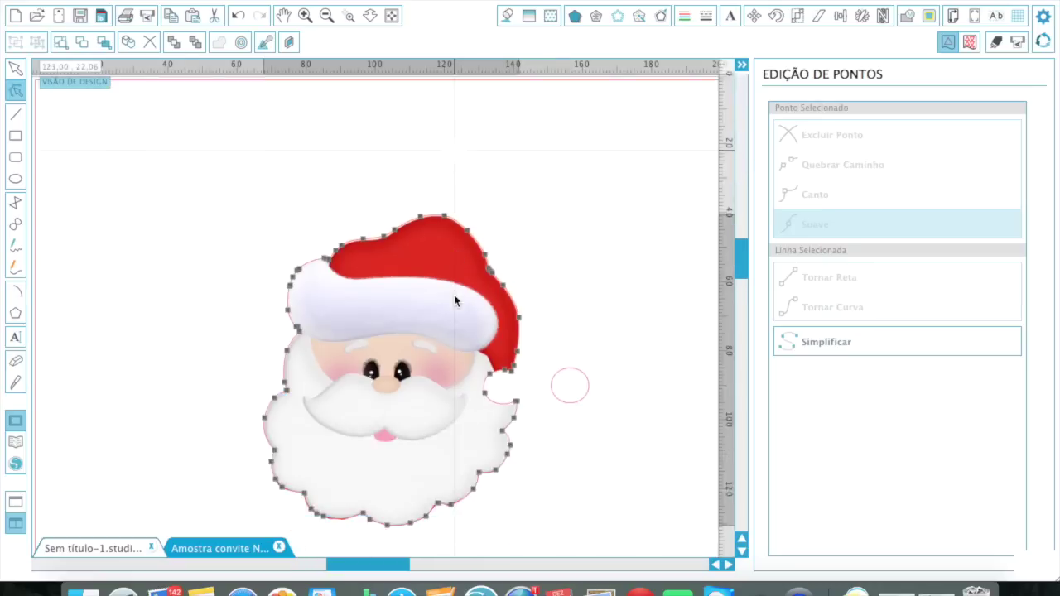
{"action": "scroll", "coordinate": [455, 301], "scroll_direction": "down", "scroll_amount": 3}
- Duplicate the traced head outline on top of the original
{"action": "left_click", "coordinate": [298, 272]}
{"action": "left_click", "coordinate": [321, 203]}
{"action": "left_click_drag", "start_coordinate": [553, 323], "coordinate": [509, 308]}
{"action": "key", "text": "super+c"}
{"action": "key", "text": "super+v"}
{"action": "key", "text": "super+z"}
{"action": "left_click", "coordinate": [324, 198]}
{"action": "key", "text": "super+c"}
{"action": "key", "text": "super+v"}
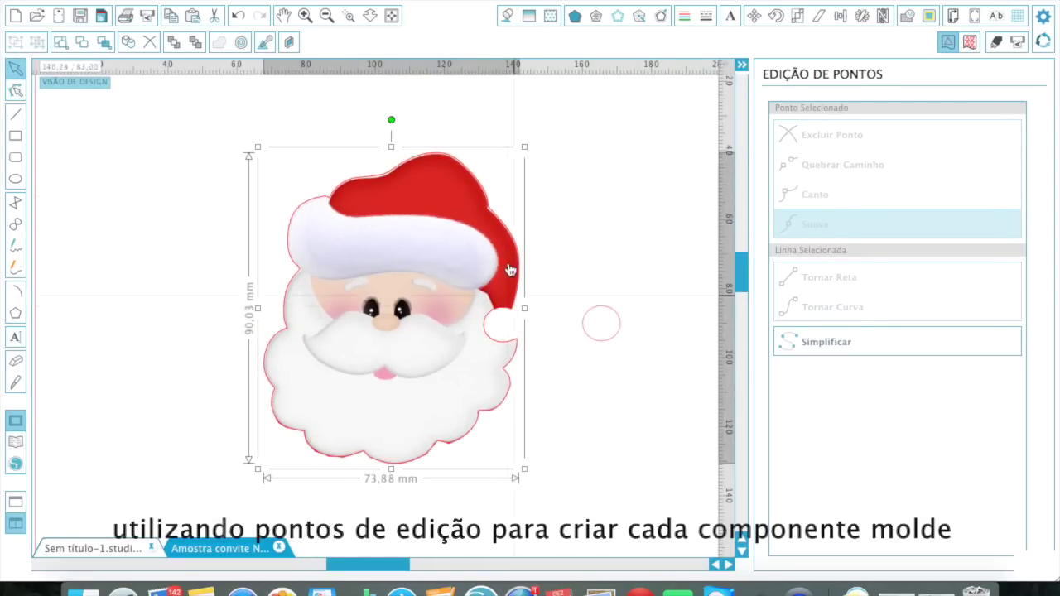
- Break the duplicated outline's path at the hat brim and pull its points across the face
{"action": "double_click", "coordinate": [298, 279]}
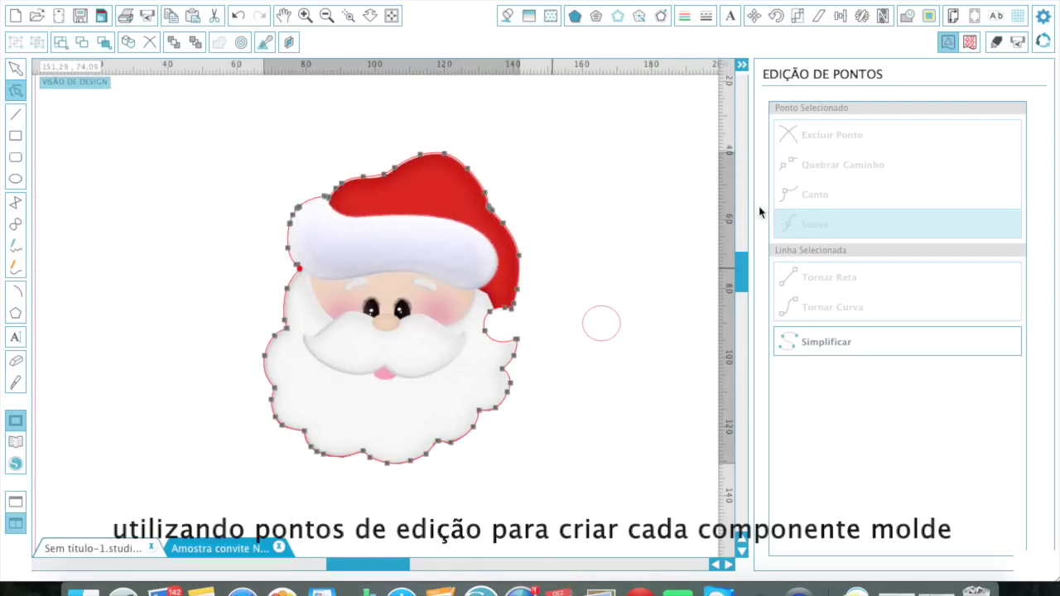
{"action": "left_click_drag", "start_coordinate": [494, 311], "coordinate": [423, 333]}
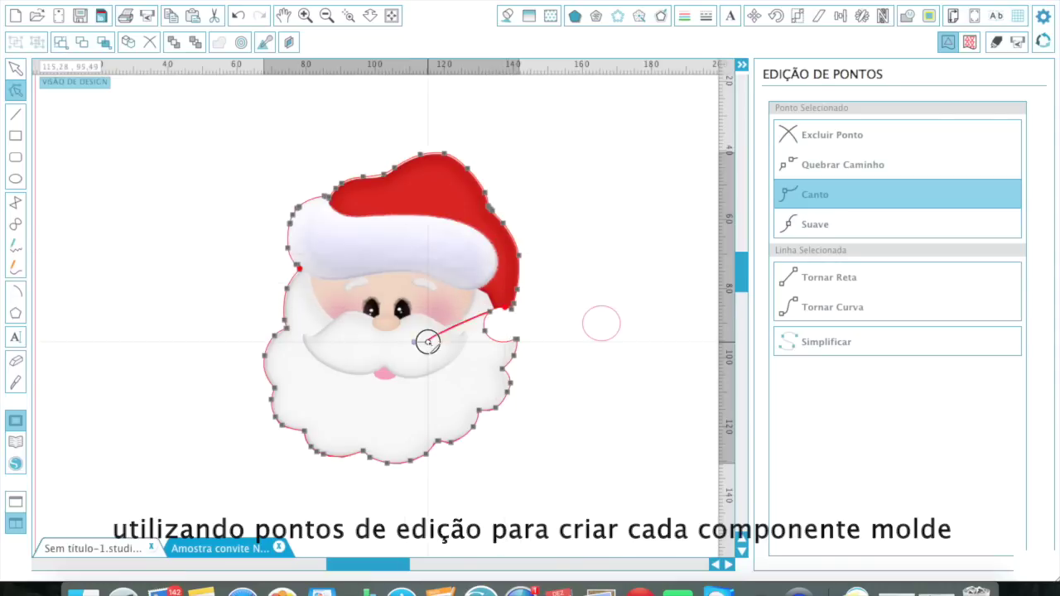
{"action": "left_click_drag", "start_coordinate": [426, 265], "coordinate": [374, 258]}
{"action": "left_click_drag", "start_coordinate": [299, 268], "coordinate": [388, 223]}
{"action": "left_click", "coordinate": [375, 259]}
{"action": "left_click", "coordinate": [814, 163]}
- Pull the broken path's ends apart, one closing the hat shape and the other crossing the beard, and undo the trial move
{"action": "left_click_drag", "start_coordinate": [375, 258], "coordinate": [405, 256]}
{"action": "left_click_drag", "start_coordinate": [375, 259], "coordinate": [434, 354]}
{"action": "left_click_drag", "start_coordinate": [388, 223], "coordinate": [405, 256]}
{"action": "key", "text": "Escape"}
{"action": "left_click_drag", "start_coordinate": [475, 325], "coordinate": [231, 279]}
{"action": "key", "text": "super+z"}
- Separate the broken outline into independent hat and beard shapes, and undo the trial move of the beard shape
{"action": "left_click", "coordinate": [359, 306]}
{"action": "right_click", "coordinate": [358, 306]}
{"action": "left_click", "coordinate": [414, 493]}
{"action": "key", "text": "Escape"}
{"action": "left_click_drag", "start_coordinate": [374, 316], "coordinate": [192, 332]}
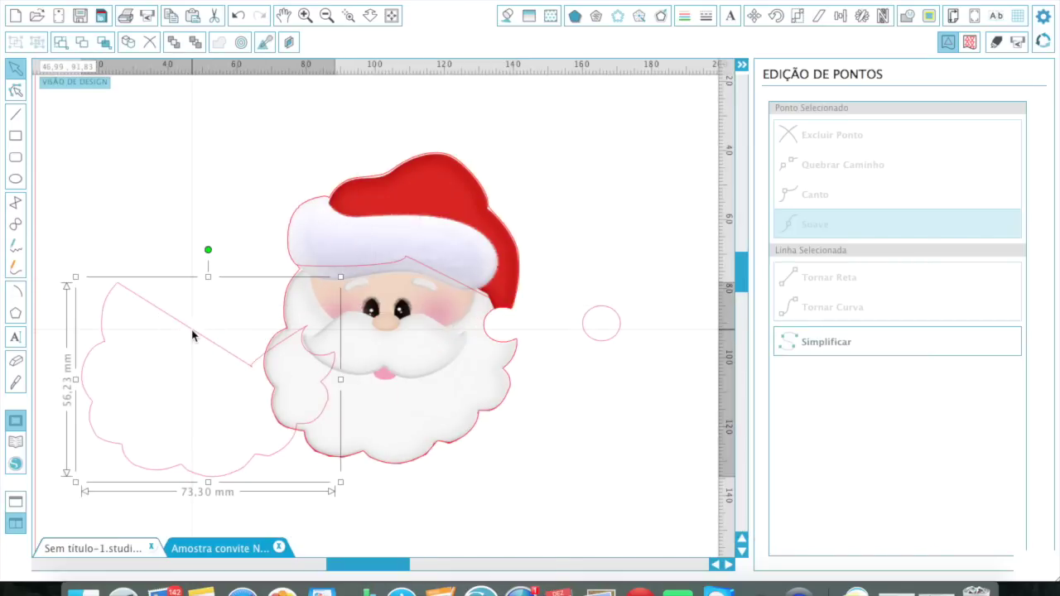
{"action": "key", "text": "Escape"}
{"action": "key", "text": "super+z"}
- Add and position edit points so the hat piece's lower edge follows the curve of the brim
{"action": "double_click", "coordinate": [409, 257]}
{"action": "left_click_drag", "start_coordinate": [305, 266], "coordinate": [413, 273]}
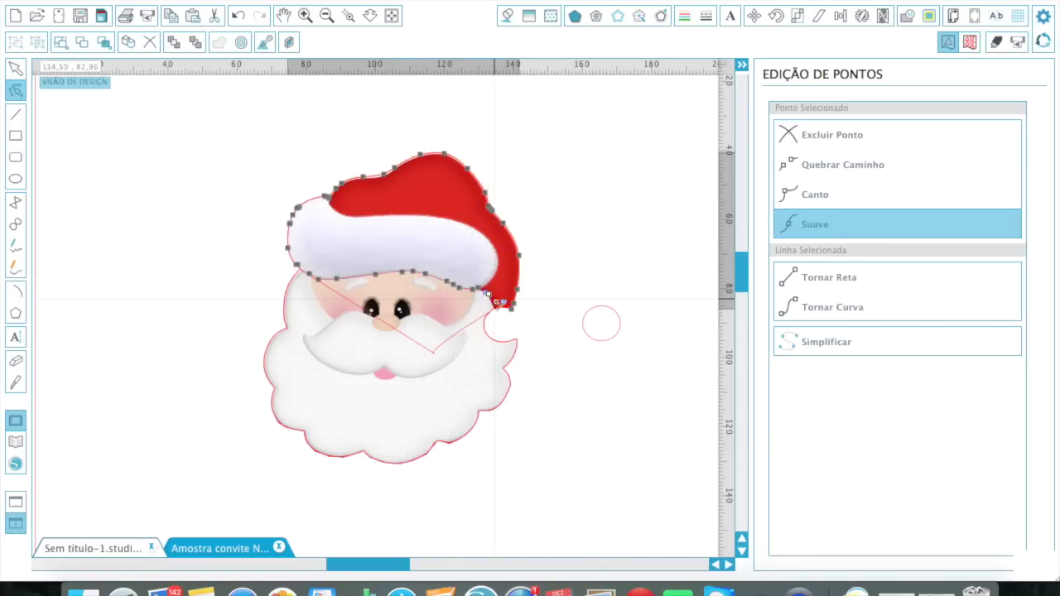
{"action": "left_click", "coordinate": [504, 310]}
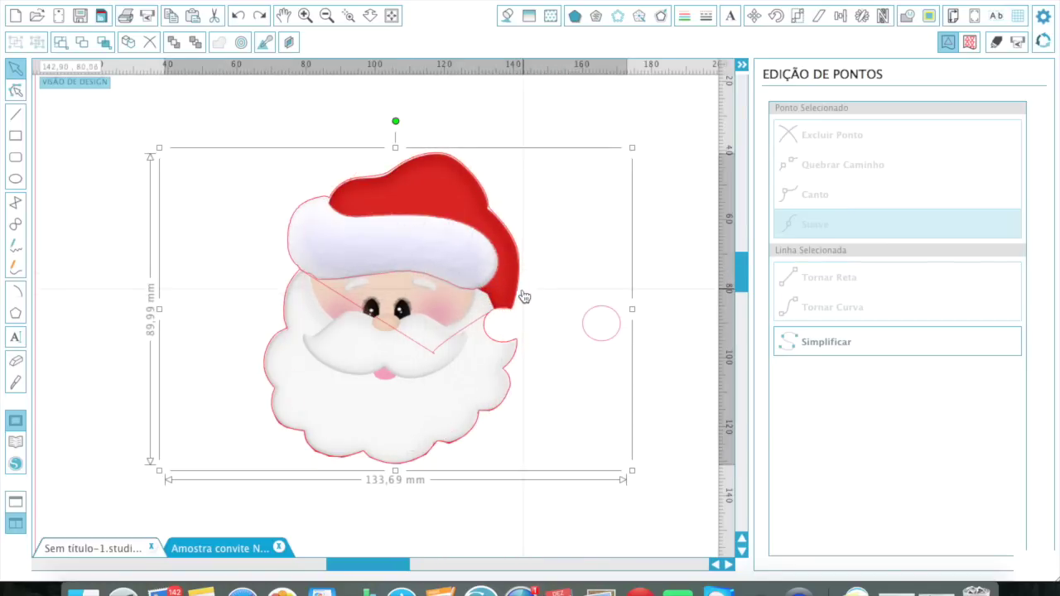
{"action": "left_click_drag", "start_coordinate": [523, 299], "coordinate": [567, 276]}
{"action": "key", "text": "super+z"}
{"action": "left_click_drag", "start_coordinate": [480, 292], "coordinate": [591, 205]}
{"action": "left_click", "coordinate": [563, 270]}
{"action": "key", "text": "super+z"}
- Fine-tune the hat piece's edit points along the underside of the brim and at the hat's tip
{"action": "double_click", "coordinate": [476, 290]}
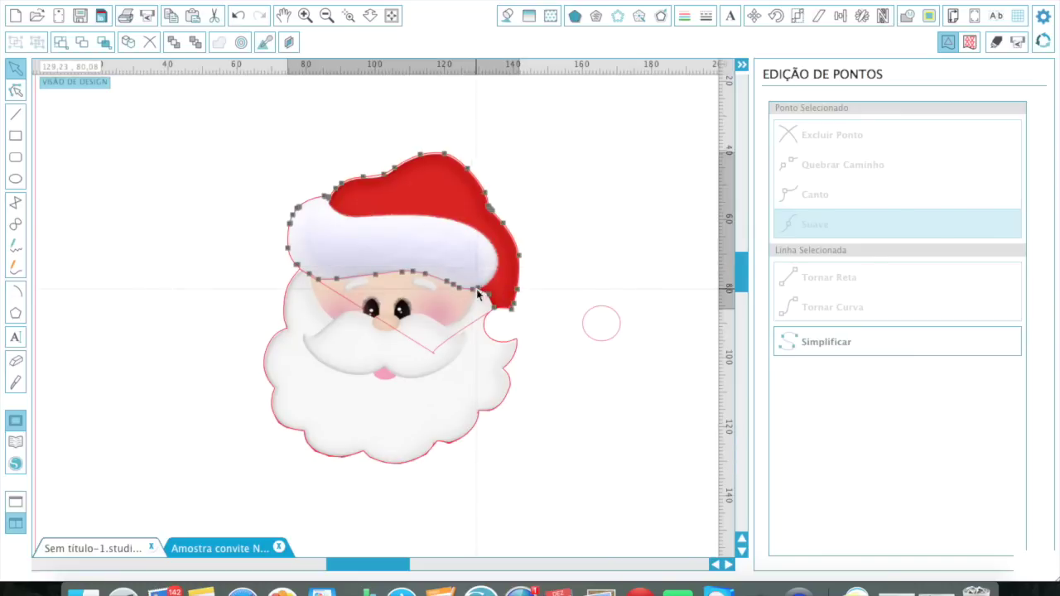
{"action": "left_click", "coordinate": [523, 304]}
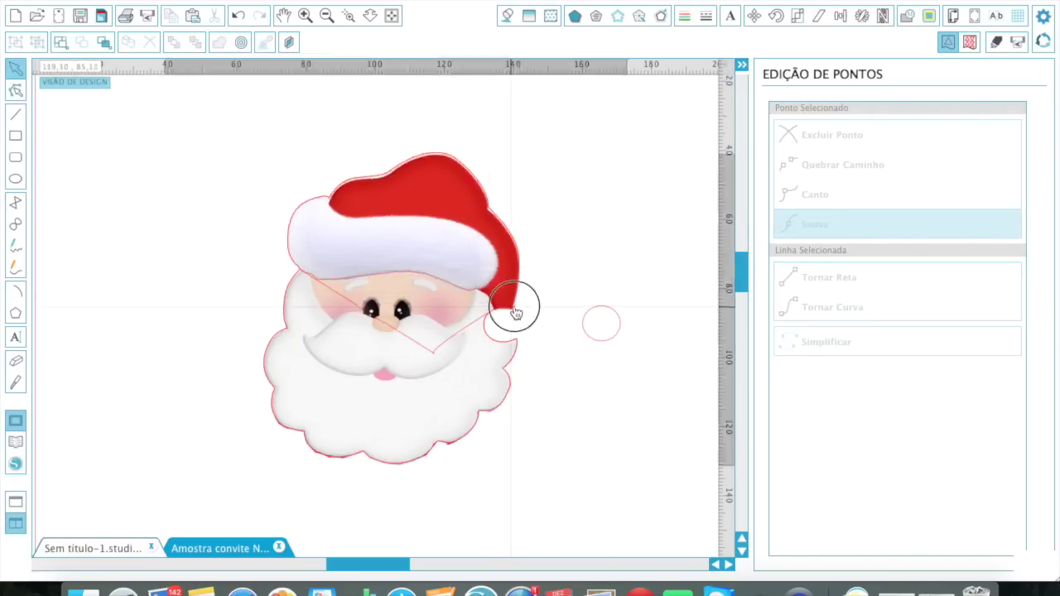
{"action": "double_click", "coordinate": [308, 276]}
{"action": "left_click", "coordinate": [325, 284]}
{"action": "left_click_drag", "start_coordinate": [317, 280], "coordinate": [326, 280]}
{"action": "key", "text": "super+z"}
{"action": "key", "text": "super+z"}
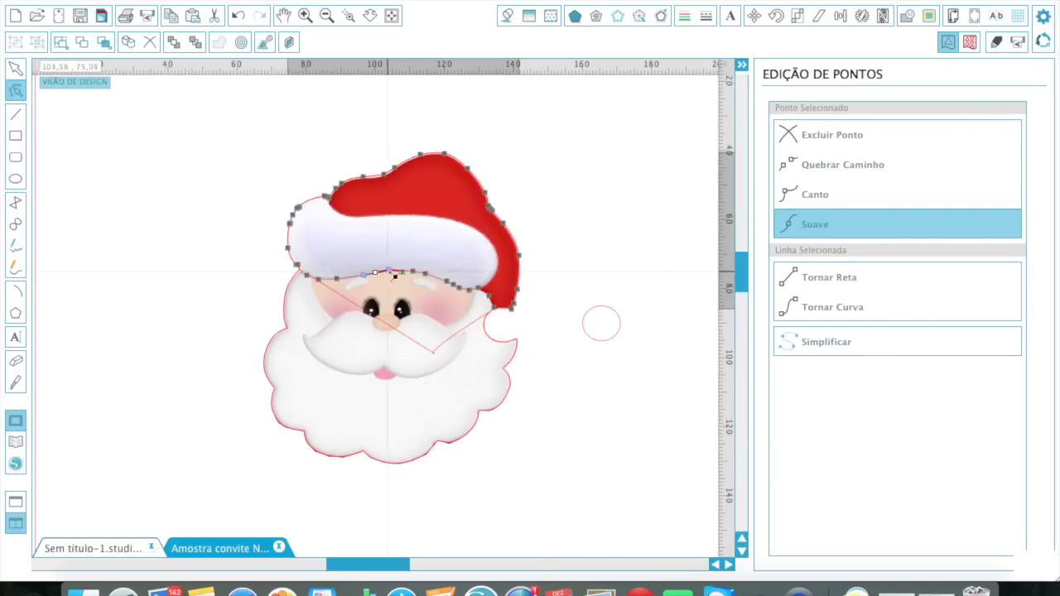
{"action": "left_click", "coordinate": [507, 310]}
- Reshape the beard piece's upper edge to follow the face's left cheek down to the mustache
{"action": "double_click", "coordinate": [444, 345]}
{"action": "left_click_drag", "start_coordinate": [307, 274], "coordinate": [341, 329]}
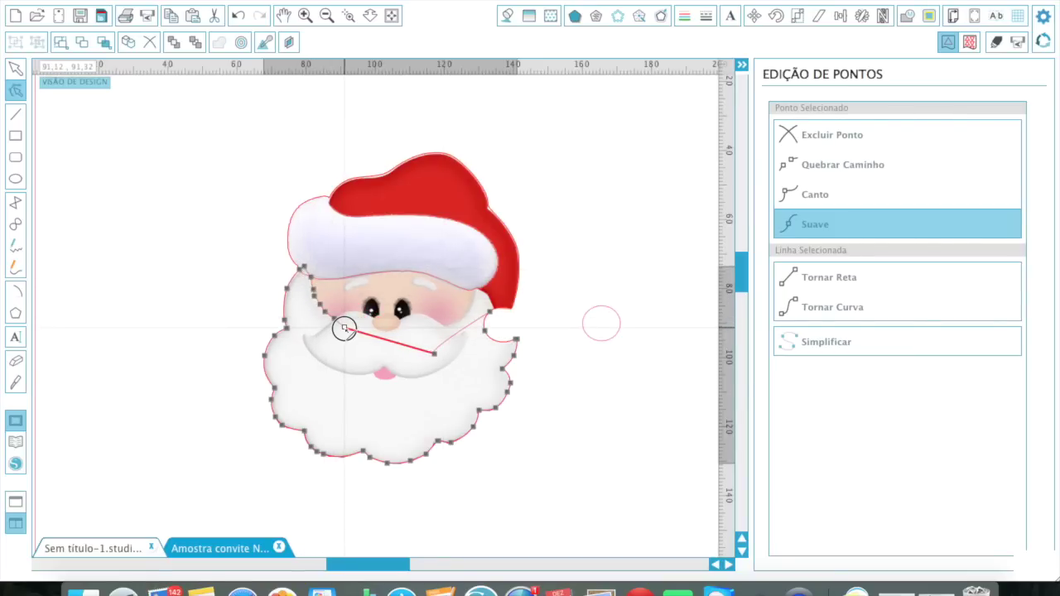
{"action": "double_click", "coordinate": [351, 331]}
{"action": "left_click_drag", "start_coordinate": [351, 330], "coordinate": [356, 338]}
- Reshape the beard piece's upper edge along the right cheek and extend it around the pompom notch
{"action": "left_click_drag", "start_coordinate": [458, 331], "coordinate": [448, 325]}
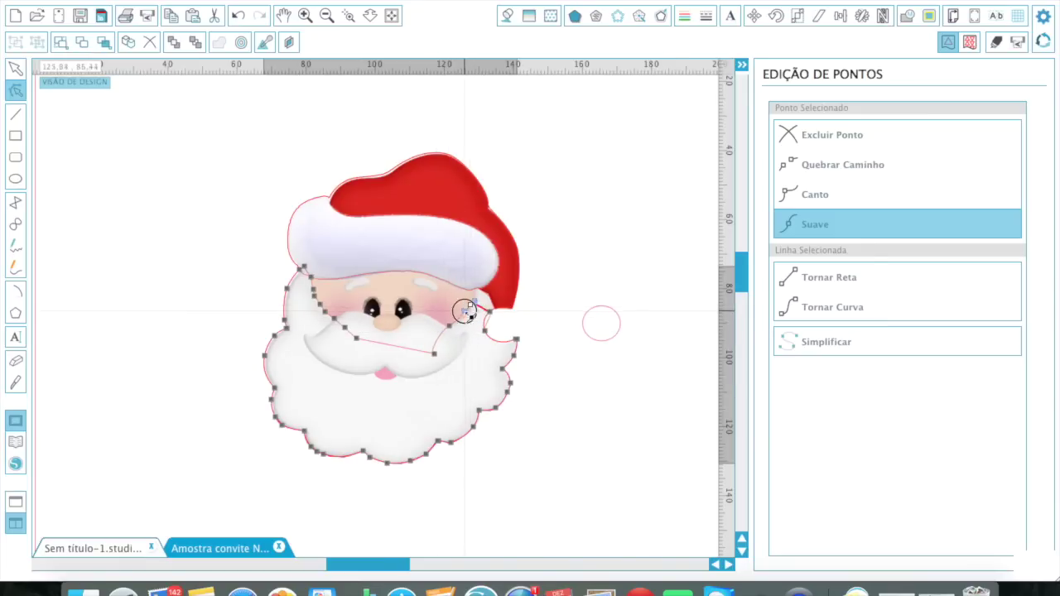
{"action": "left_click_drag", "start_coordinate": [485, 284], "coordinate": [486, 293]}
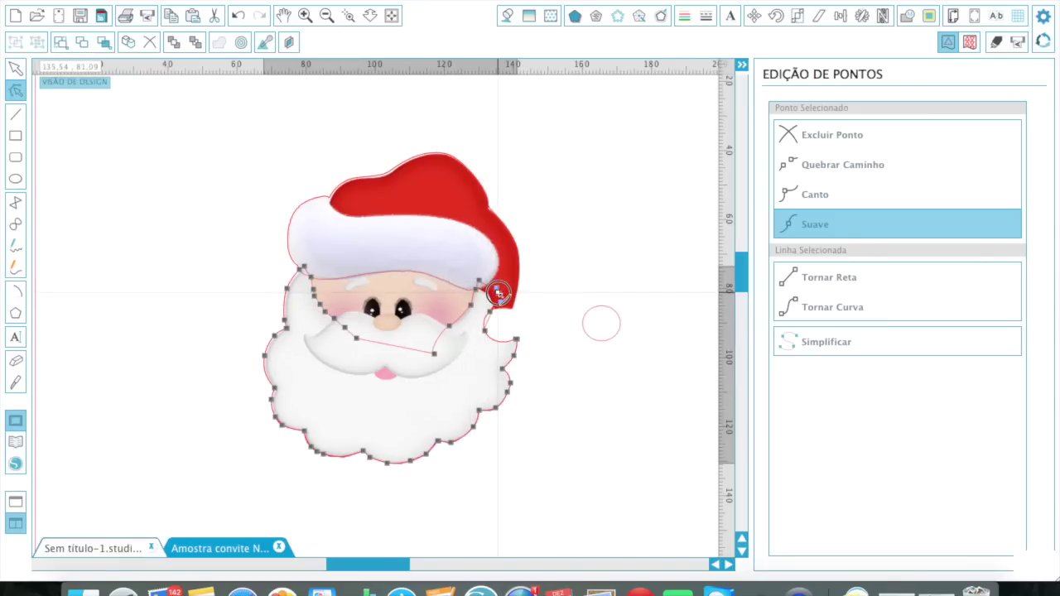
{"action": "left_click", "coordinate": [518, 341]}
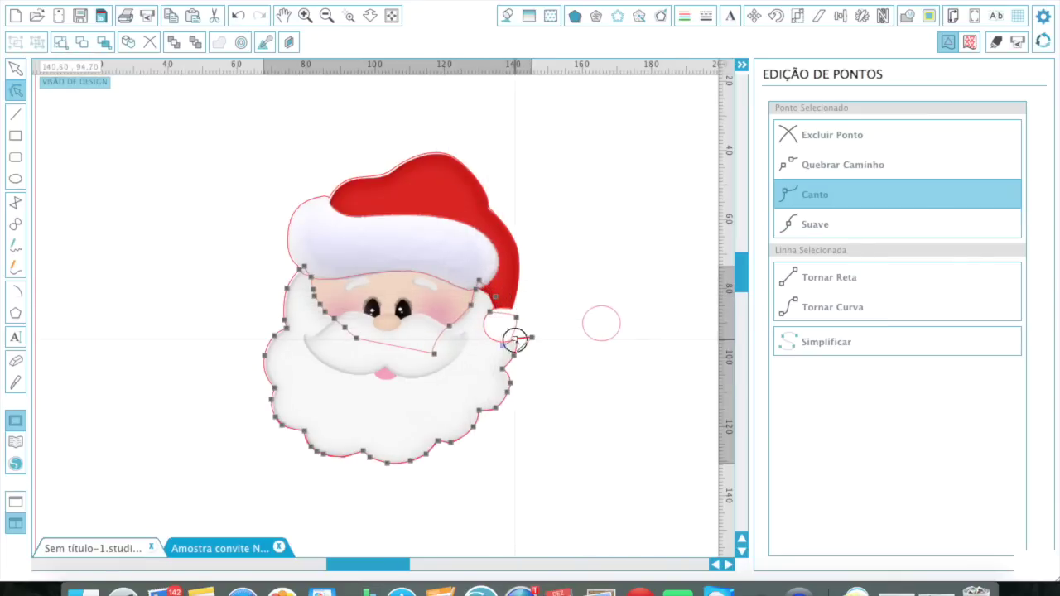
{"action": "left_click", "coordinate": [504, 305]}
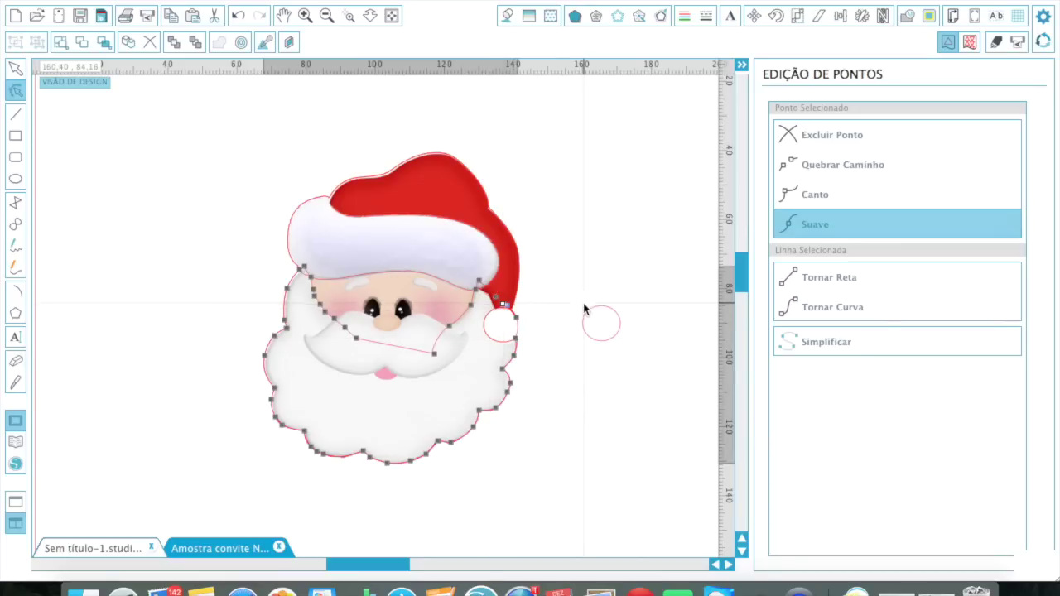
{"action": "left_click", "coordinate": [585, 309]}
- Reposition the beard piece's points across the mustache and turn the straight segments there into curves
{"action": "mouse_move", "coordinate": [366, 341]}
{"action": "left_mouse_down"}
{"action": "mouse_move", "coordinate": [361, 360]}
{"action": "mouse_move", "coordinate": [370, 340]}
{"action": "left_mouse_up"}
{"action": "left_click_drag", "start_coordinate": [435, 354], "coordinate": [425, 340]}
{"action": "double_click", "coordinate": [485, 400]}
{"action": "double_click", "coordinate": [421, 339]}
{"action": "left_click", "coordinate": [906, 309]}
{"action": "left_click", "coordinate": [555, 372]}
{"action": "double_click", "coordinate": [357, 339]}
{"action": "left_click", "coordinate": [904, 308]}
{"action": "left_click", "coordinate": [557, 406]}
{"action": "double_click", "coordinate": [347, 334]}
{"action": "left_click_drag", "start_coordinate": [346, 328], "coordinate": [341, 329]}
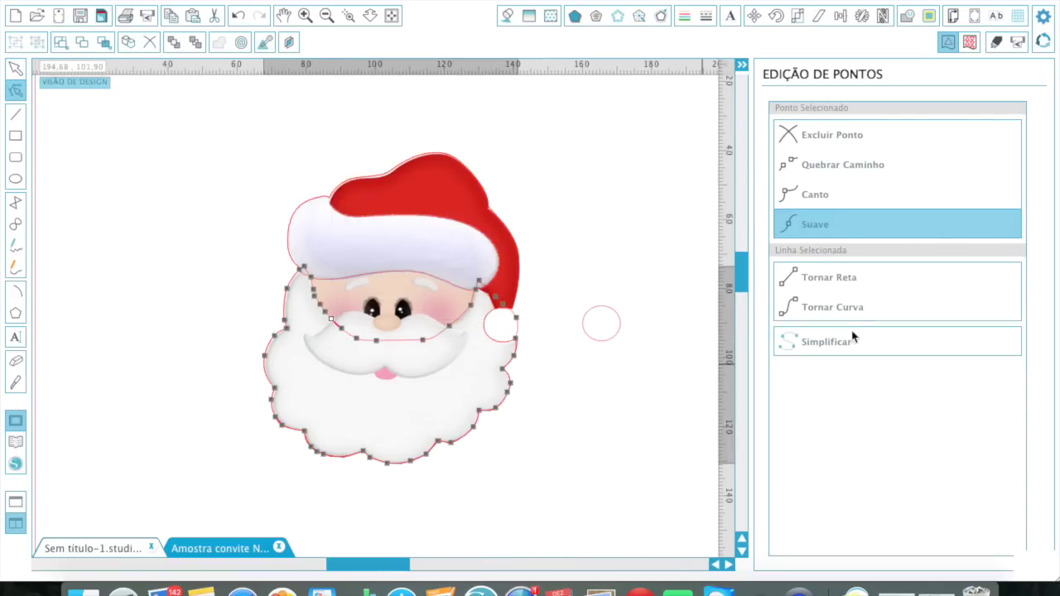
{"action": "left_click", "coordinate": [369, 381]}
- Move the finished beard and hat pieces off the head image to its left
{"action": "left_click_drag", "start_coordinate": [460, 328], "coordinate": [179, 241]}
{"action": "double_click", "coordinate": [197, 198]}
{"action": "left_click", "coordinate": [392, 164]}
{"action": "left_click_drag", "start_coordinate": [345, 278], "coordinate": [139, 126]}
{"action": "left_click", "coordinate": [138, 166]}
{"action": "scroll", "coordinate": [139, 165], "scroll_direction": "up", "scroll_amount": 3}
{"action": "left_click", "coordinate": [326, 16]}
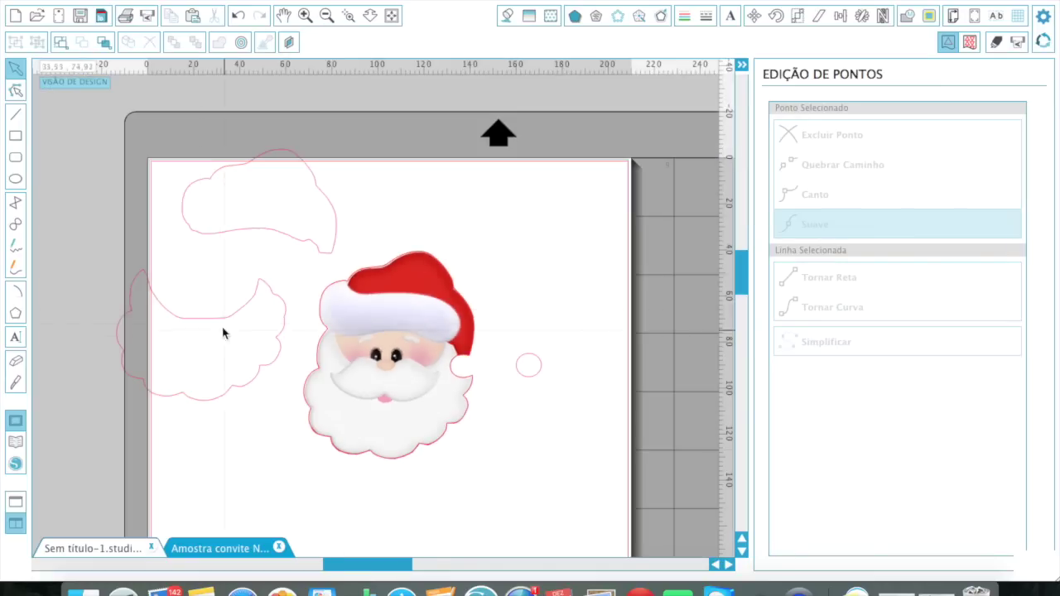
- Fill the hat piece with red
{"action": "left_click", "coordinate": [289, 237]}
{"action": "left_click", "coordinate": [508, 15]}
{"action": "left_click", "coordinate": [786, 173]}
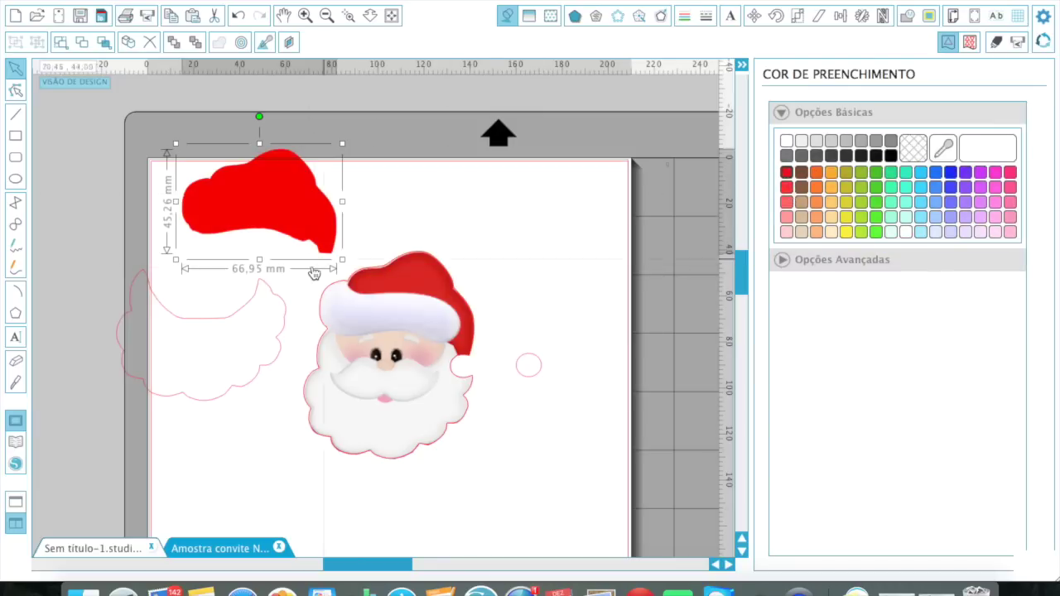
- Fill the beard piece white, and move the pompom circle to the left of the hat piece with a white fill
{"action": "left_click", "coordinate": [210, 319]}
{"action": "left_click", "coordinate": [787, 140]}
{"action": "left_click_drag", "start_coordinate": [532, 376], "coordinate": [105, 252]}
{"action": "left_click", "coordinate": [987, 147]}
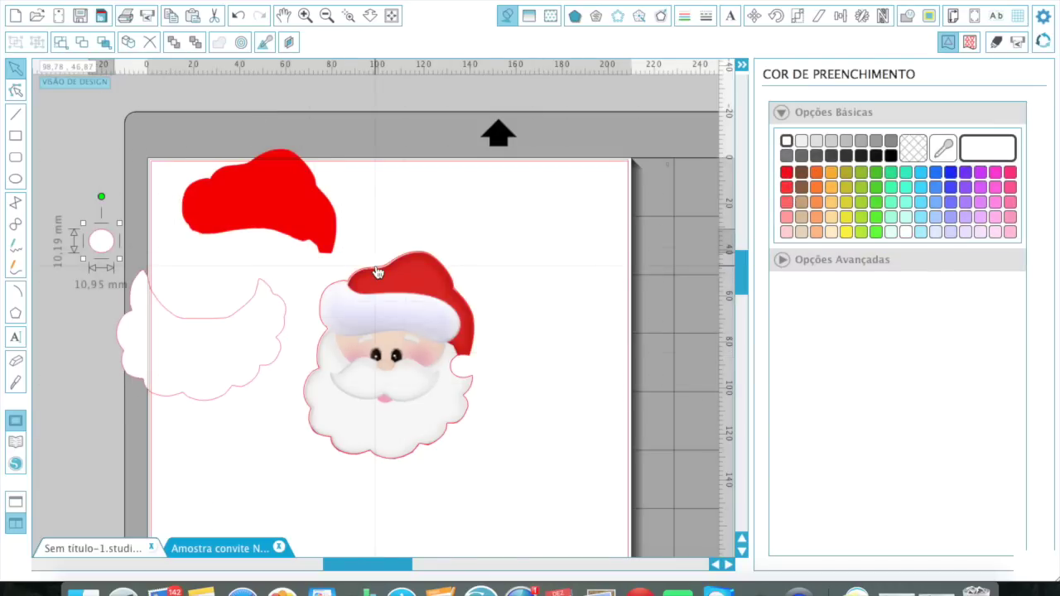
- Edit the head outline's points to close the pompom notch, and undo the accidental move
{"action": "double_click", "coordinate": [377, 273]}
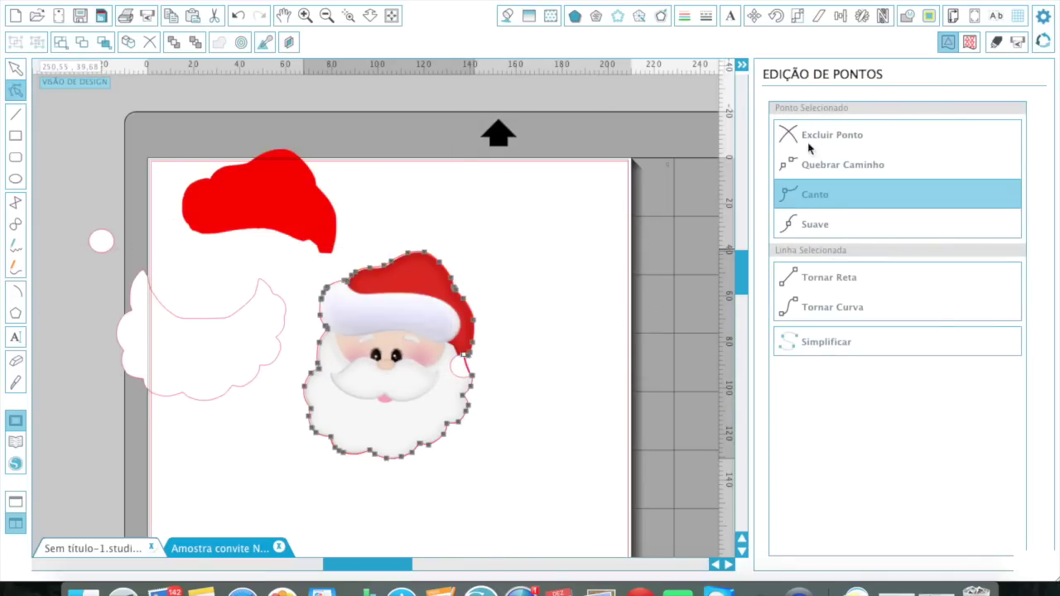
{"action": "left_click", "coordinate": [505, 369]}
{"action": "left_click_drag", "start_coordinate": [474, 384], "coordinate": [542, 367]}
{"action": "key", "text": "super+z"}
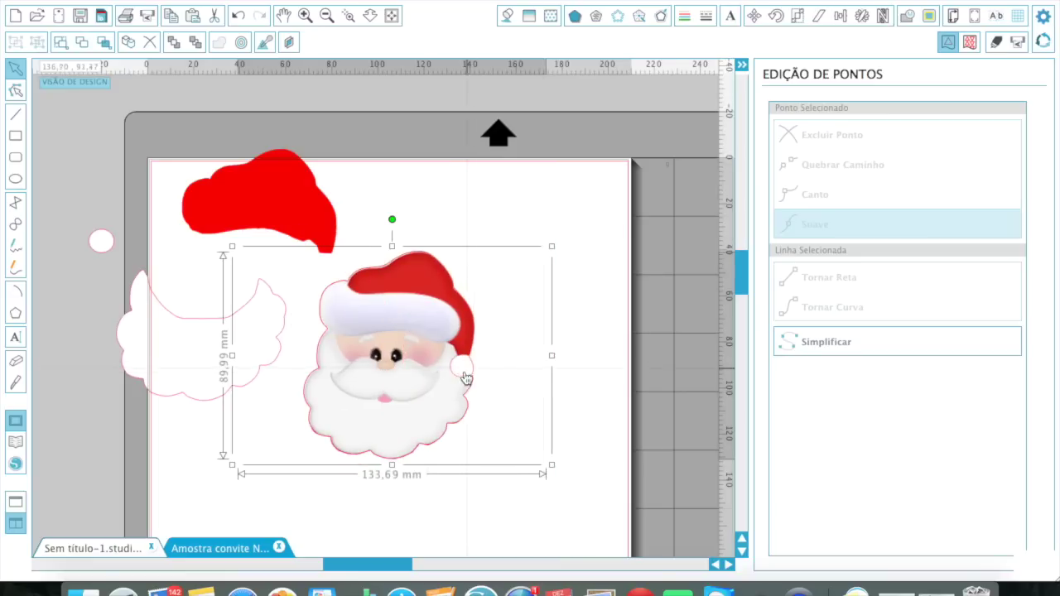
- Move the Santa head image to the right and one copy of the head outline down below it
{"action": "left_click_drag", "start_coordinate": [474, 372], "coordinate": [603, 344]}
{"action": "left_click_drag", "start_coordinate": [346, 288], "coordinate": [389, 415]}
{"action": "left_click", "coordinate": [547, 460]}
- Clean up the edit points of the lower head outline where the pompom notch was
{"action": "double_click", "coordinate": [516, 504]}
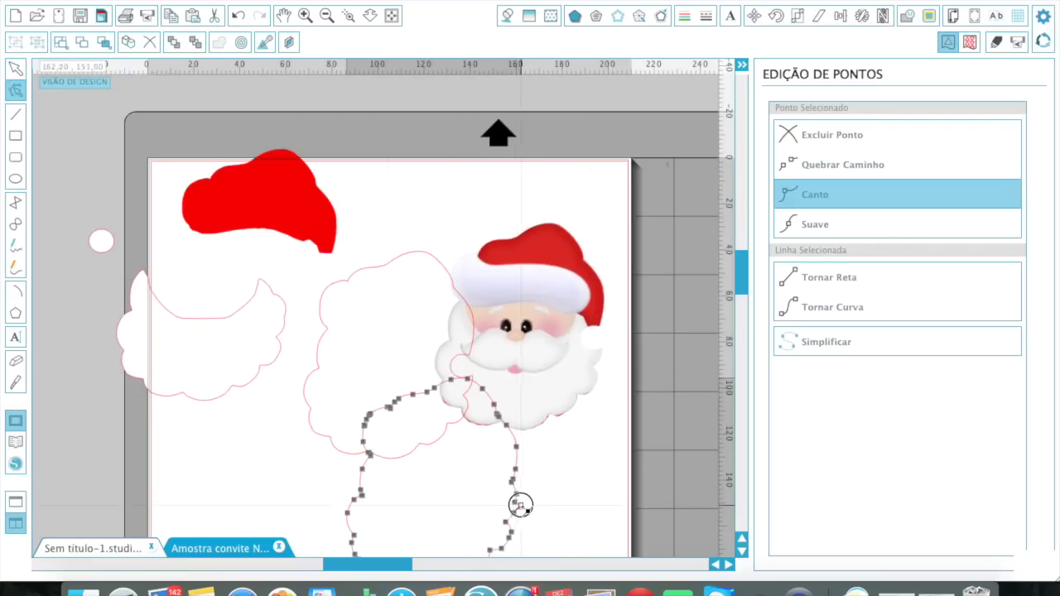
{"action": "left_click", "coordinate": [525, 511]}
{"action": "double_click", "coordinate": [516, 508]}
{"action": "left_click", "coordinate": [532, 507]}
- Place the edited head outline with the hat and beard pieces and fill it with a light skin tone
{"action": "left_click_drag", "start_coordinate": [512, 523], "coordinate": [257, 337]}
{"action": "left_click", "coordinate": [510, 14]}
{"action": "left_click", "coordinate": [802, 232]}
- Set the line color of the hat, face, beard and pompom pieces to transparent
{"action": "left_click", "coordinate": [318, 353], "text": "shift"}
{"action": "left_click", "coordinate": [76, 162]}
{"action": "left_click", "coordinate": [685, 16]}
{"action": "left_click_drag", "start_coordinate": [76, 161], "coordinate": [209, 354]}
{"action": "left_click", "coordinate": [913, 148]}
{"action": "left_click", "coordinate": [539, 281]}
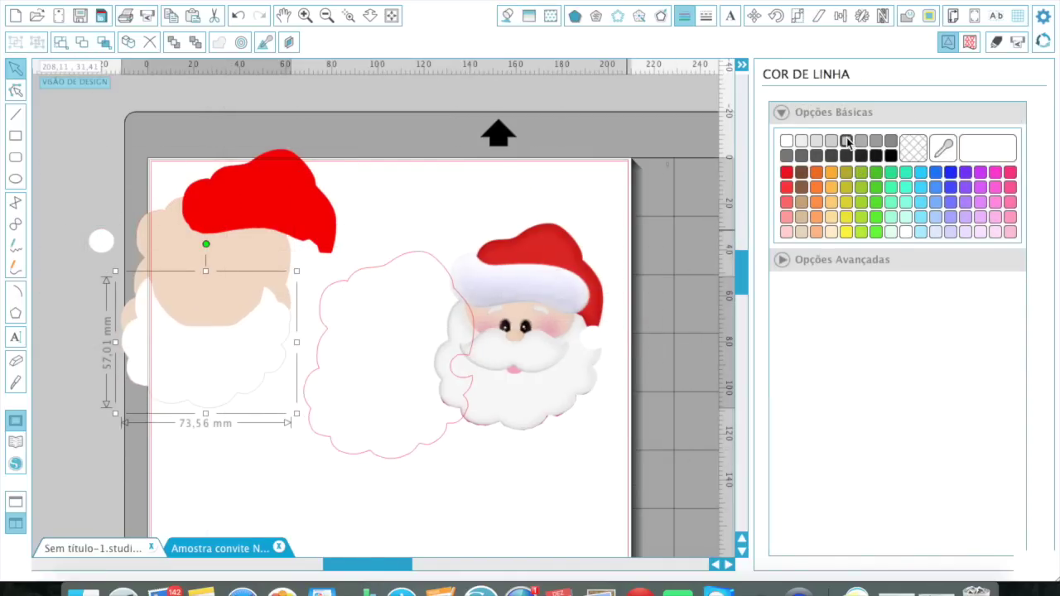
- Move the Santa image toward the colored pieces and the head outline up across the page's upper right corner
{"action": "double_click", "coordinate": [256, 338]}
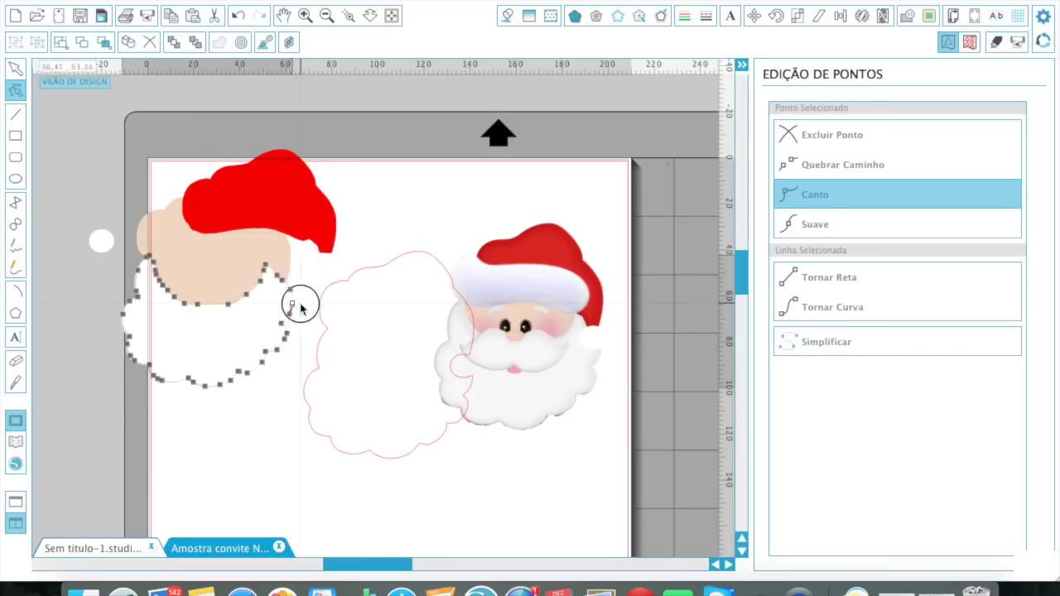
{"action": "left_click", "coordinate": [234, 354]}
{"action": "mouse_move", "coordinate": [361, 273]}
{"action": "left_mouse_down"}
{"action": "mouse_move", "coordinate": [367, 374]}
{"action": "mouse_move", "coordinate": [492, 267]}
{"action": "mouse_move", "coordinate": [400, 322]}
{"action": "left_mouse_up"}
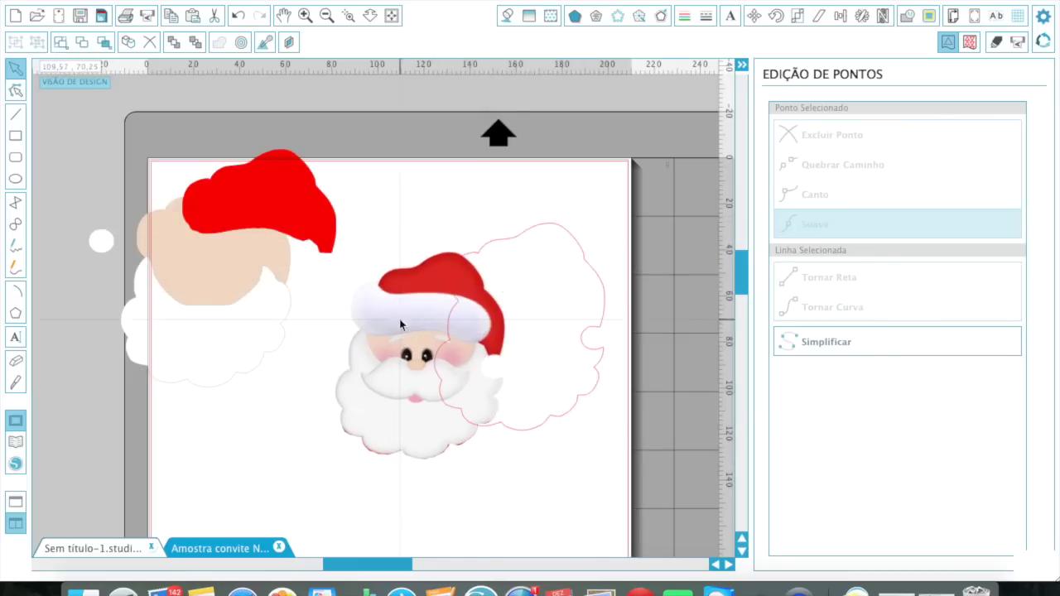
{"action": "left_click_drag", "start_coordinate": [546, 327], "coordinate": [615, 220]}
- Draw an ellipse over the white hat brim of the Santa image and open its points for editing
{"action": "left_click", "coordinate": [16, 179]}
{"action": "left_click_drag", "start_coordinate": [358, 286], "coordinate": [490, 358]}
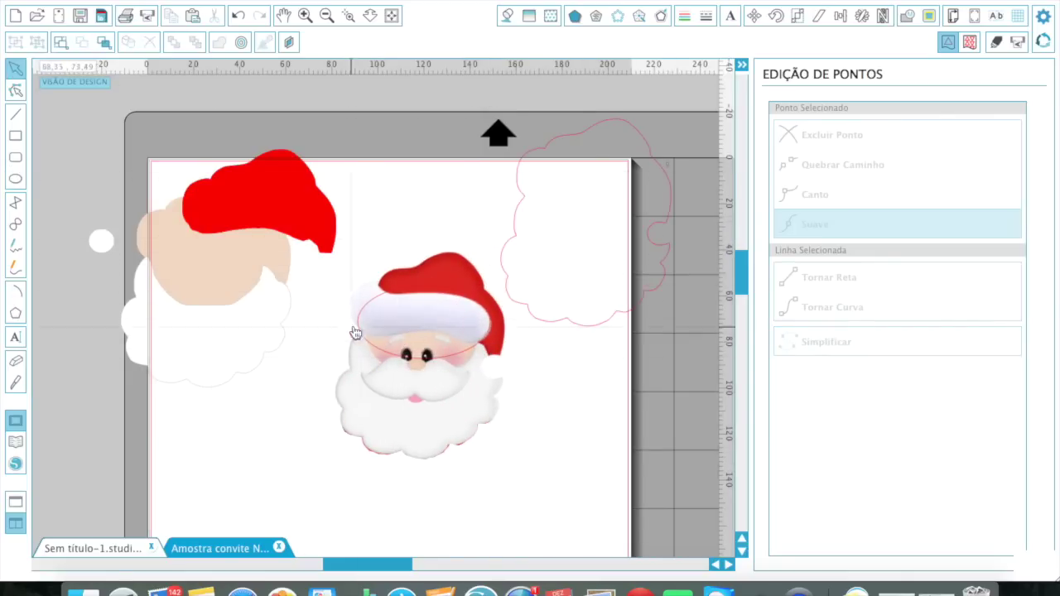
{"action": "double_click", "coordinate": [356, 333]}
{"action": "left_click", "coordinate": [354, 322]}
{"action": "left_click", "coordinate": [349, 16]}
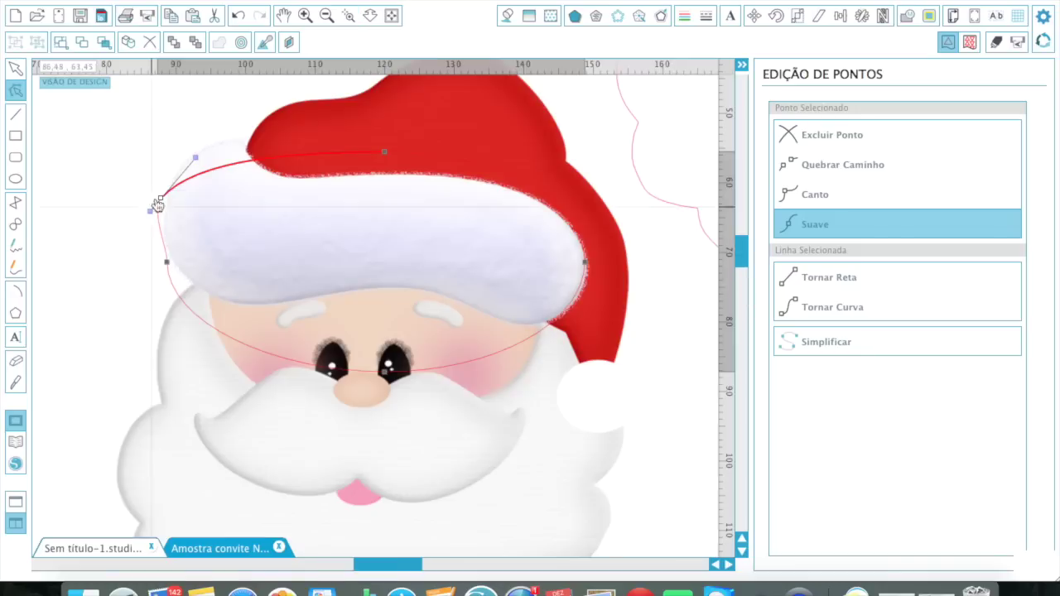
- Reshape the ellipse's left end and lower edge along the hat brim by adding and moving edit points
{"action": "left_click_drag", "start_coordinate": [167, 256], "coordinate": [189, 277]}
{"action": "left_click", "coordinate": [258, 307]}
{"action": "left_click_drag", "start_coordinate": [266, 309], "coordinate": [307, 300]}
{"action": "left_click", "coordinate": [385, 371]}
{"action": "left_click_drag", "start_coordinate": [388, 365], "coordinate": [344, 290]}
{"action": "left_click_drag", "start_coordinate": [238, 307], "coordinate": [562, 344]}
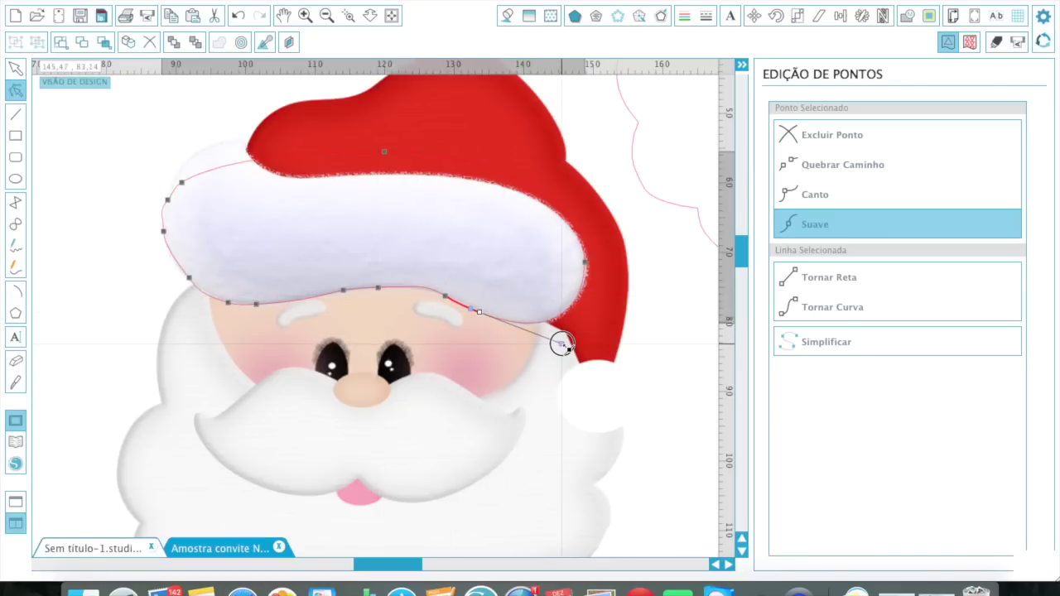
- Adjust the curve points at the brim outline's lower right so it follows the wavy lower edge
{"action": "left_click", "coordinate": [446, 297]}
{"action": "double_click", "coordinate": [431, 289]}
{"action": "left_click", "coordinate": [445, 296]}
{"action": "left_click_drag", "start_coordinate": [395, 280], "coordinate": [424, 287]}
{"action": "left_click", "coordinate": [584, 262]}
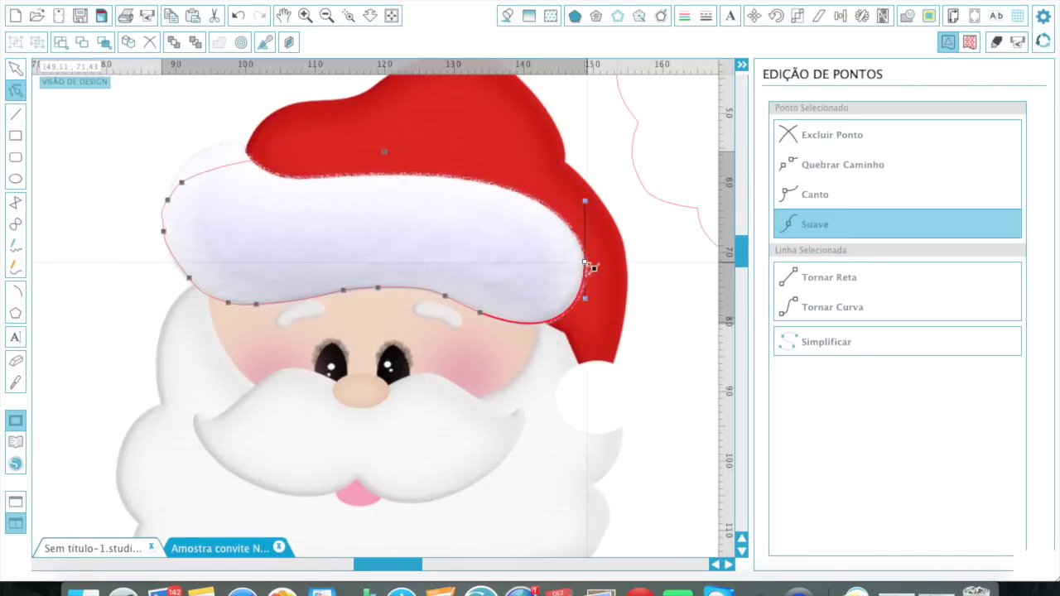
- Fit the brim outline's rounded left end and its upper edge to the border with the red hat
{"action": "mouse_move", "coordinate": [181, 182]}
{"action": "left_mouse_down"}
{"action": "mouse_move", "coordinate": [172, 176]}
{"action": "mouse_move", "coordinate": [165, 199]}
{"action": "mouse_move", "coordinate": [179, 172]}
{"action": "left_mouse_up"}
{"action": "left_click", "coordinate": [166, 199]}
{"action": "left_click_drag", "start_coordinate": [163, 246], "coordinate": [166, 262]}
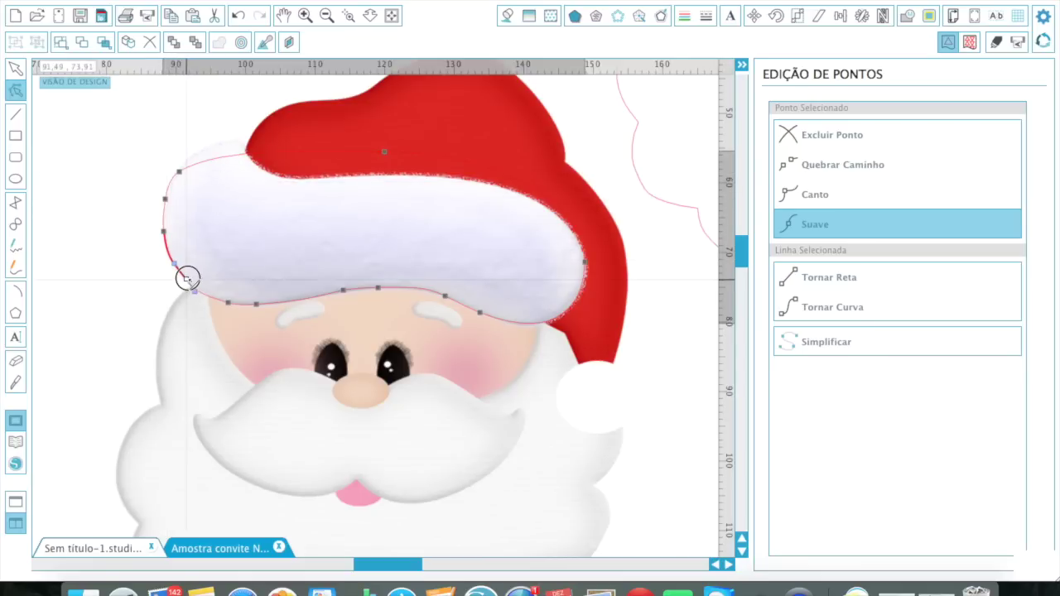
{"action": "left_click_drag", "start_coordinate": [179, 172], "coordinate": [249, 151]}
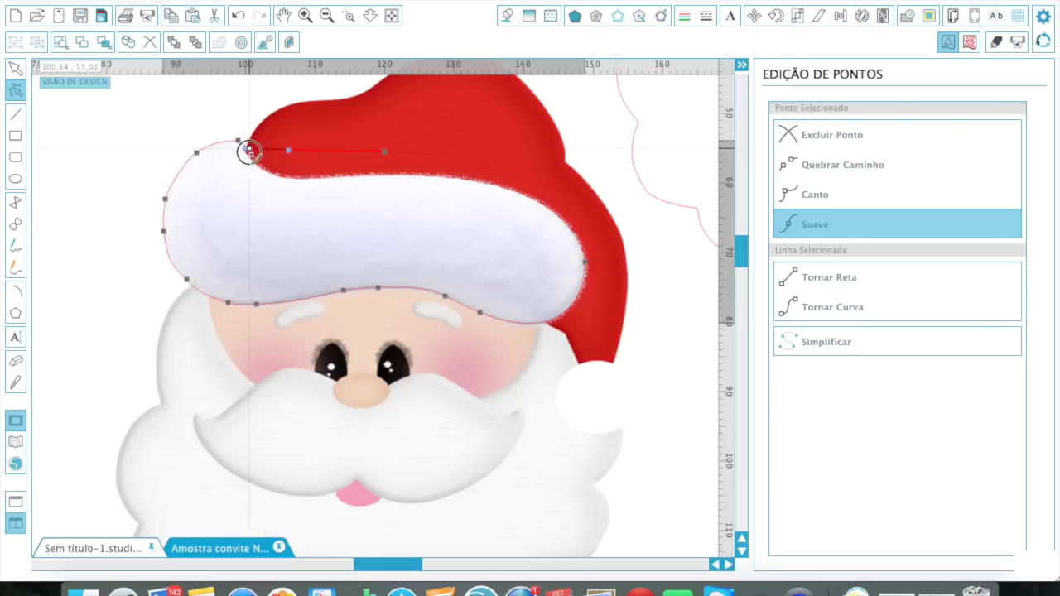
{"action": "mouse_move", "coordinate": [389, 156]}
{"action": "left_mouse_down"}
{"action": "mouse_move", "coordinate": [386, 192]}
{"action": "mouse_move", "coordinate": [388, 173]}
{"action": "left_mouse_up"}
{"action": "left_click", "coordinate": [171, 146]}
- Fill the brim shape with white, place it across the face piece and set its line color to light gray
{"action": "left_click", "coordinate": [351, 16]}
{"action": "left_click", "coordinate": [392, 16]}
{"action": "left_click", "coordinate": [350, 222]}
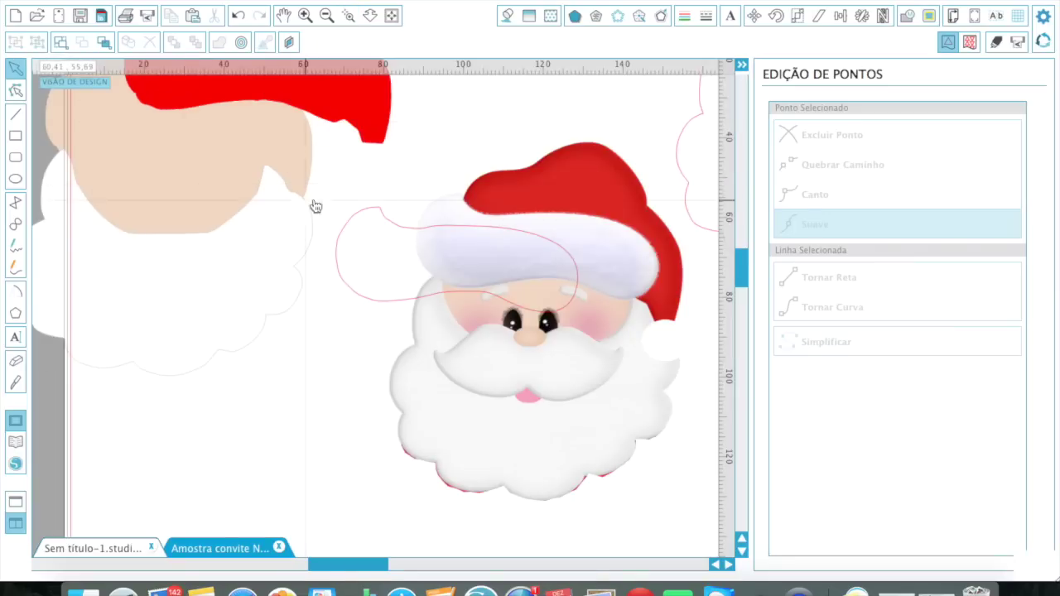
{"action": "double_click", "coordinate": [367, 214]}
{"action": "left_click", "coordinate": [367, 214]}
{"action": "left_click", "coordinate": [508, 15]}
{"action": "left_click", "coordinate": [787, 140]}
{"action": "left_click_drag", "start_coordinate": [395, 289], "coordinate": [126, 126]}
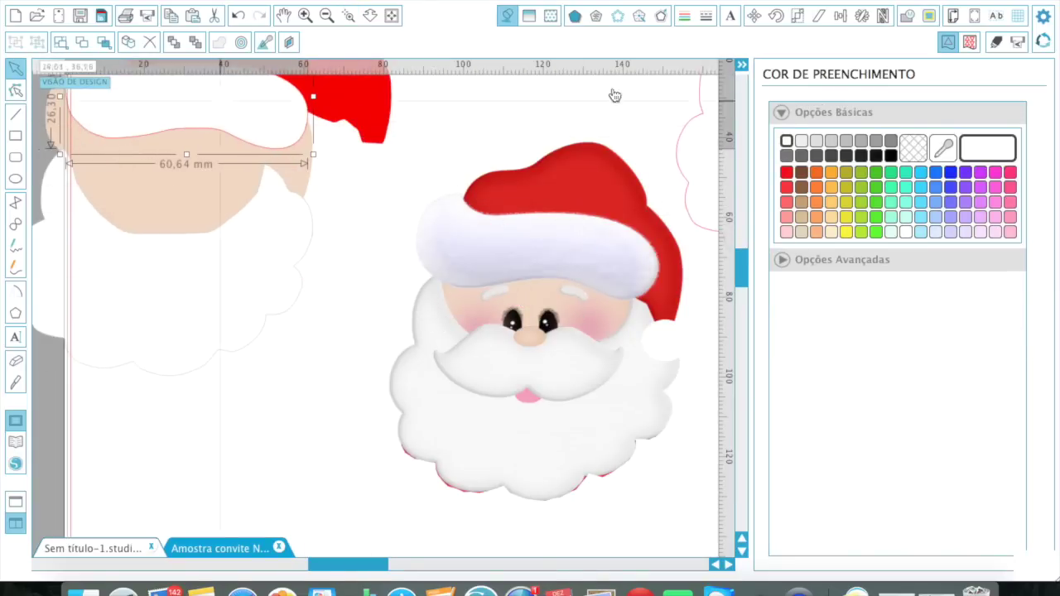
{"action": "left_click", "coordinate": [684, 16]}
{"action": "left_click", "coordinate": [578, 248]}
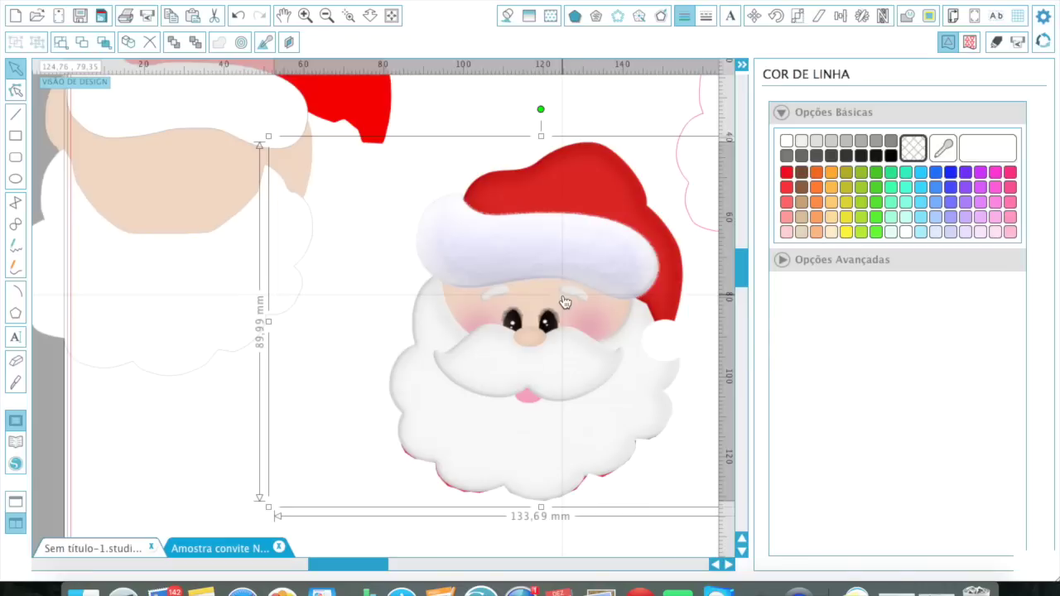
- Draw an ellipse about 8 by 5 mm over Santa's nose and move it beside the colored pieces
{"action": "left_click", "coordinate": [15, 178]}
{"action": "left_click_drag", "start_coordinate": [520, 330], "coordinate": [546, 346]}
{"action": "left_click_drag", "start_coordinate": [535, 340], "coordinate": [342, 250]}
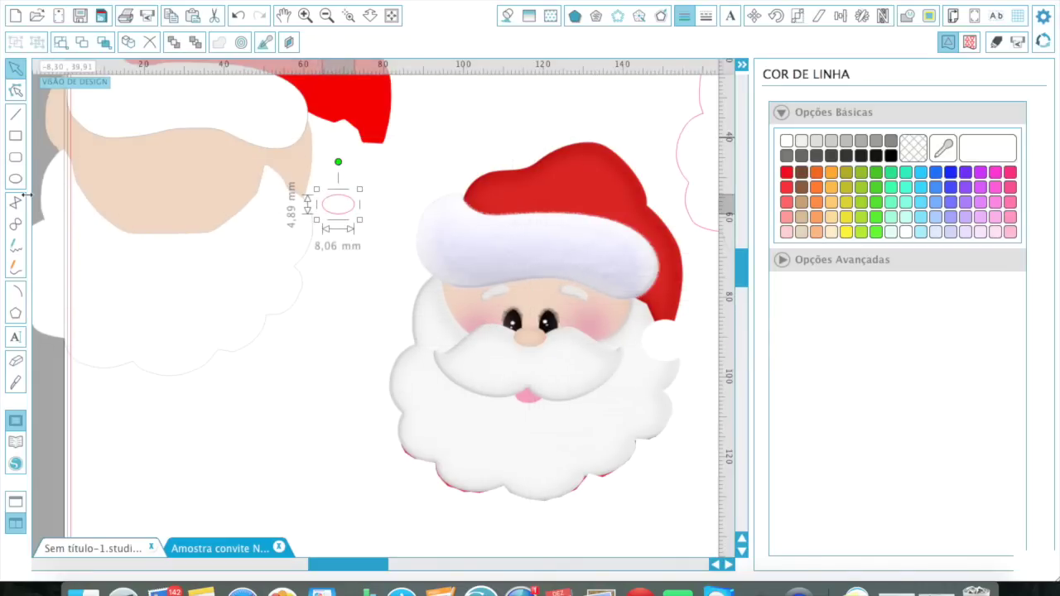
{"action": "left_click", "coordinate": [930, 15]}
{"action": "mouse_move", "coordinate": [426, 310]}
{"action": "left_mouse_down"}
{"action": "mouse_move", "coordinate": [597, 406]}
{"action": "mouse_move", "coordinate": [388, 301]}
{"action": "mouse_move", "coordinate": [541, 412]}
{"action": "mouse_move", "coordinate": [601, 415]}
{"action": "left_mouse_up"}
{"action": "left_click", "coordinate": [881, 140]}
{"action": "left_click", "coordinate": [782, 296]}
{"action": "left_click_drag", "start_coordinate": [889, 444], "coordinate": [921, 445]}
{"action": "left_click", "coordinate": [590, 307]}
- Draw an ellipse over the mustache and reshape its upper edge to follow both halves
{"action": "left_click_drag", "start_coordinate": [399, 312], "coordinate": [581, 391]}
{"action": "double_click", "coordinate": [403, 352]}
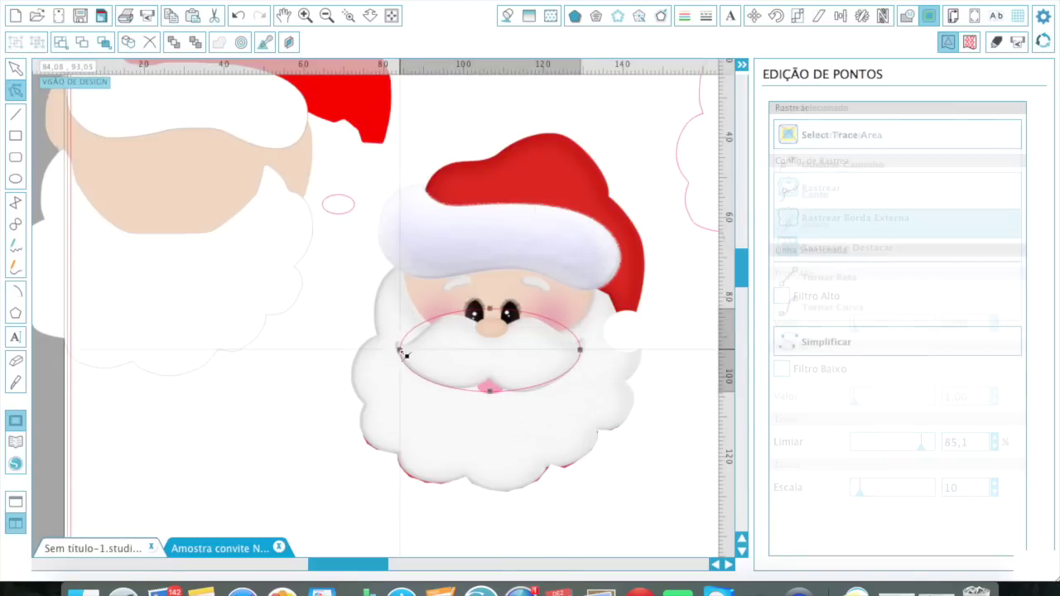
{"action": "left_click", "coordinate": [398, 347]}
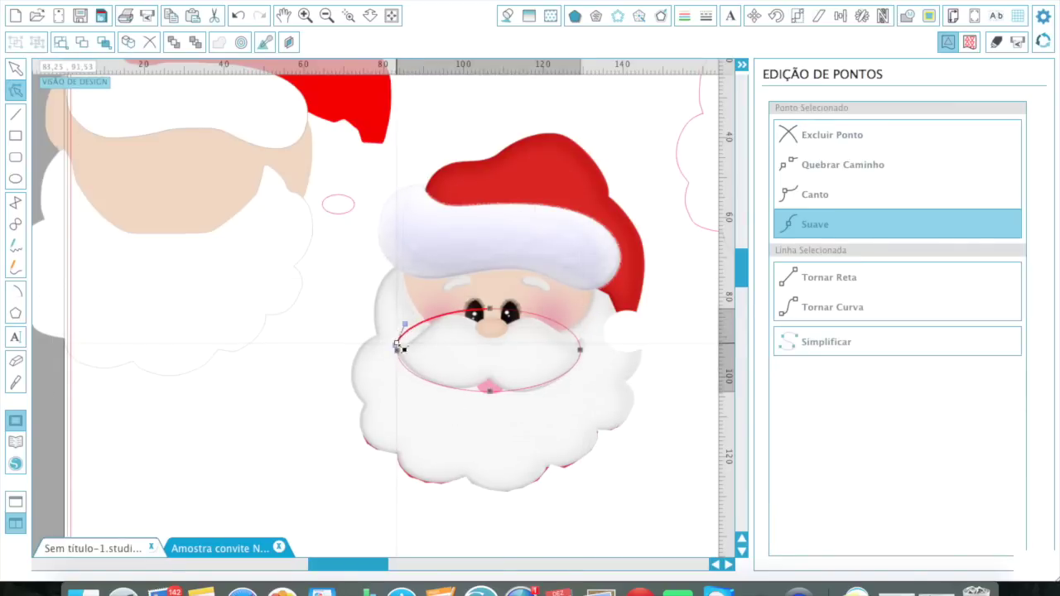
{"action": "double_click", "coordinate": [450, 316]}
{"action": "double_click", "coordinate": [454, 317]}
{"action": "left_click_drag", "start_coordinate": [493, 326], "coordinate": [519, 324]}
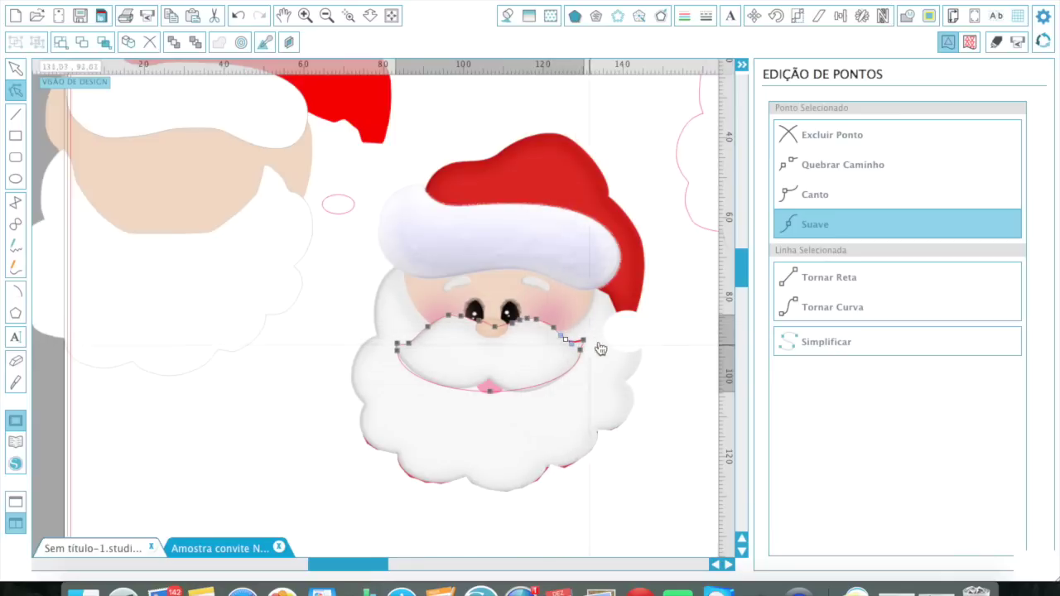
- Pull the mustache outline's lower edge up into a notch above the pink mouth
{"action": "left_click_drag", "start_coordinate": [489, 391], "coordinate": [487, 380]}
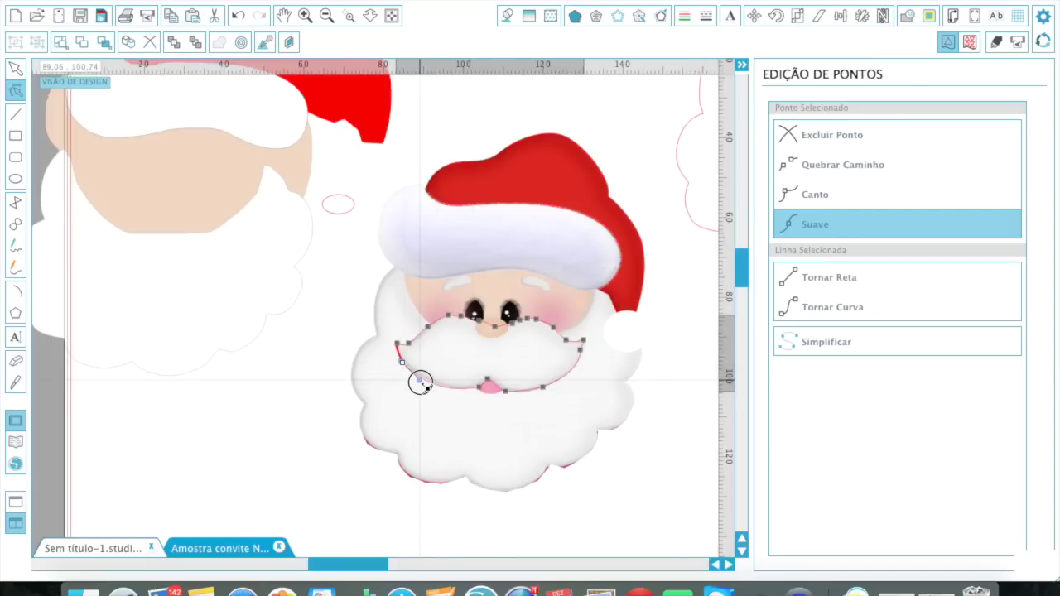
{"action": "left_click_drag", "start_coordinate": [479, 387], "coordinate": [474, 387]}
{"action": "left_click", "coordinate": [473, 411]}
- Lower the mustache outline's notch beneath the nose and delete the extra points beside it
{"action": "double_click", "coordinate": [495, 326]}
{"action": "left_click_drag", "start_coordinate": [495, 327], "coordinate": [490, 337]}
{"action": "left_click", "coordinate": [479, 322]}
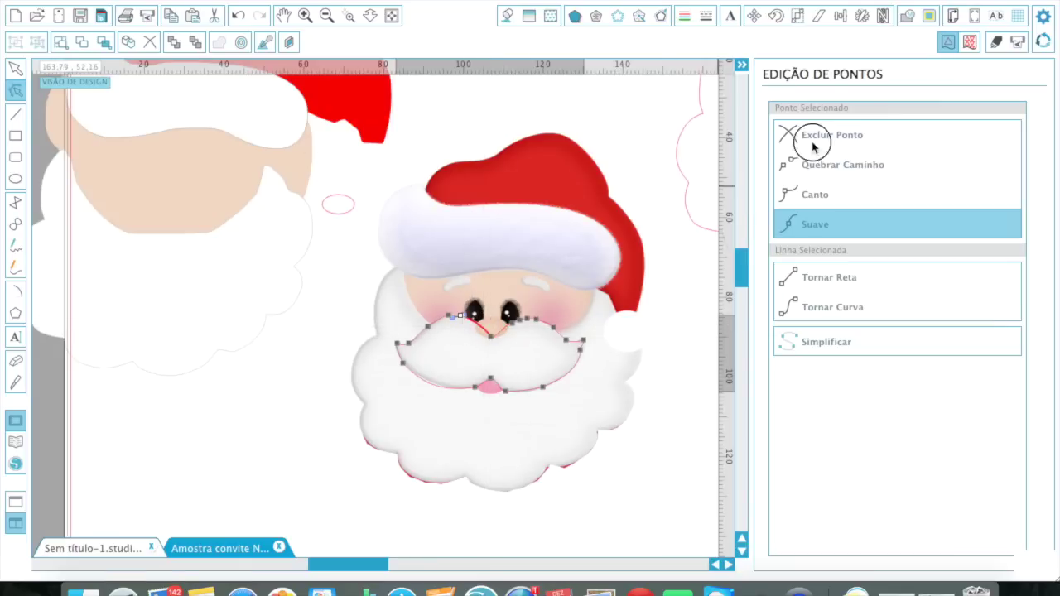
{"action": "left_click", "coordinate": [497, 342]}
{"action": "double_click", "coordinate": [499, 341]}
{"action": "left_click", "coordinate": [530, 340]}
- Refine the edit points at the mustache outline's right tip and along its lower edge beside the mouth
{"action": "double_click", "coordinate": [584, 351]}
{"action": "left_click_drag", "start_coordinate": [583, 351], "coordinate": [583, 346]}
{"action": "left_click", "coordinate": [584, 359]}
{"action": "double_click", "coordinate": [476, 391]}
{"action": "left_click", "coordinate": [474, 387]}
{"action": "left_click_drag", "start_coordinate": [440, 389], "coordinate": [434, 391]}
{"action": "left_click", "coordinate": [497, 391]}
{"action": "left_click", "coordinate": [506, 393]}
{"action": "left_click", "coordinate": [504, 391]}
{"action": "left_click", "coordinate": [485, 388]}
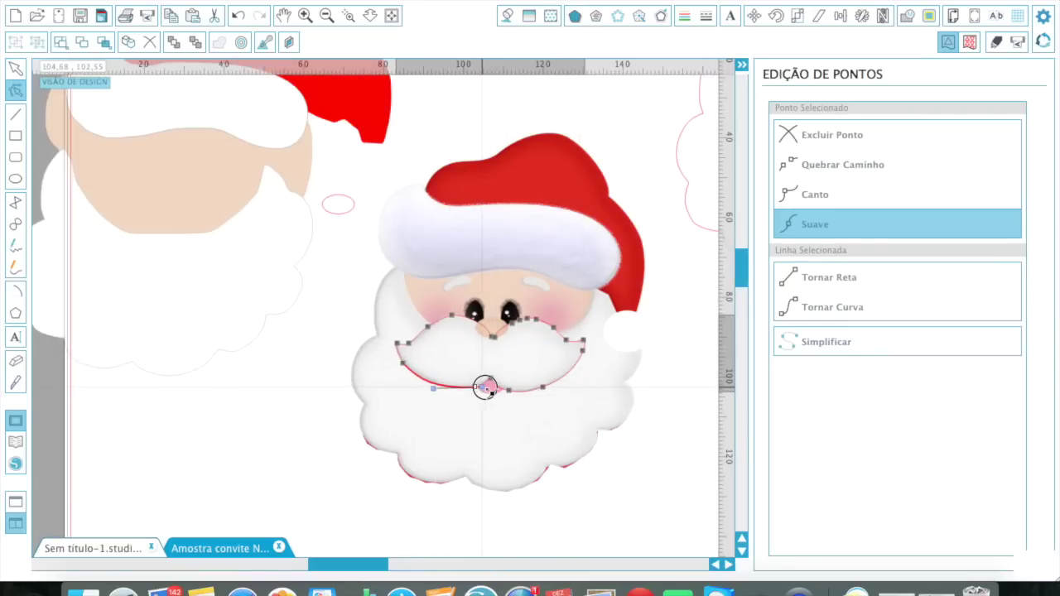
- Smooth the mustache outline's lower left curve up to the mouth notch by repositioning and adding edit points
{"action": "left_click", "coordinate": [486, 388]}
{"action": "left_click_drag", "start_coordinate": [482, 387], "coordinate": [267, 436]}
{"action": "left_click_drag", "start_coordinate": [336, 433], "coordinate": [550, 382]}
{"action": "double_click", "coordinate": [472, 387]}
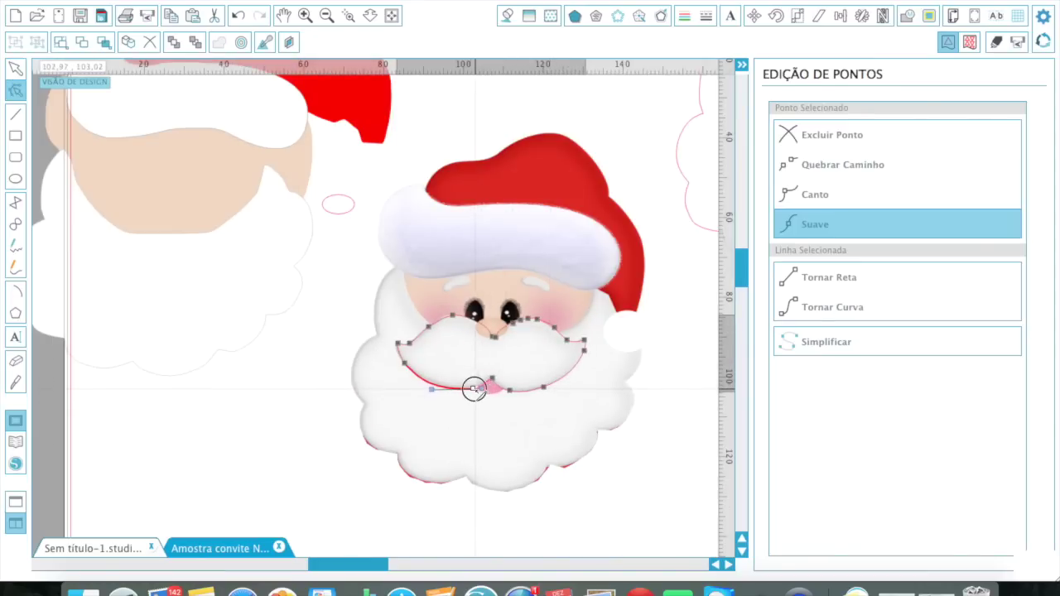
{"action": "left_click", "coordinate": [471, 393]}
{"action": "left_click", "coordinate": [470, 393]}
{"action": "left_click", "coordinate": [475, 389]}
{"action": "double_click", "coordinate": [474, 385]}
{"action": "double_click", "coordinate": [480, 417]}
{"action": "double_click", "coordinate": [505, 391]}
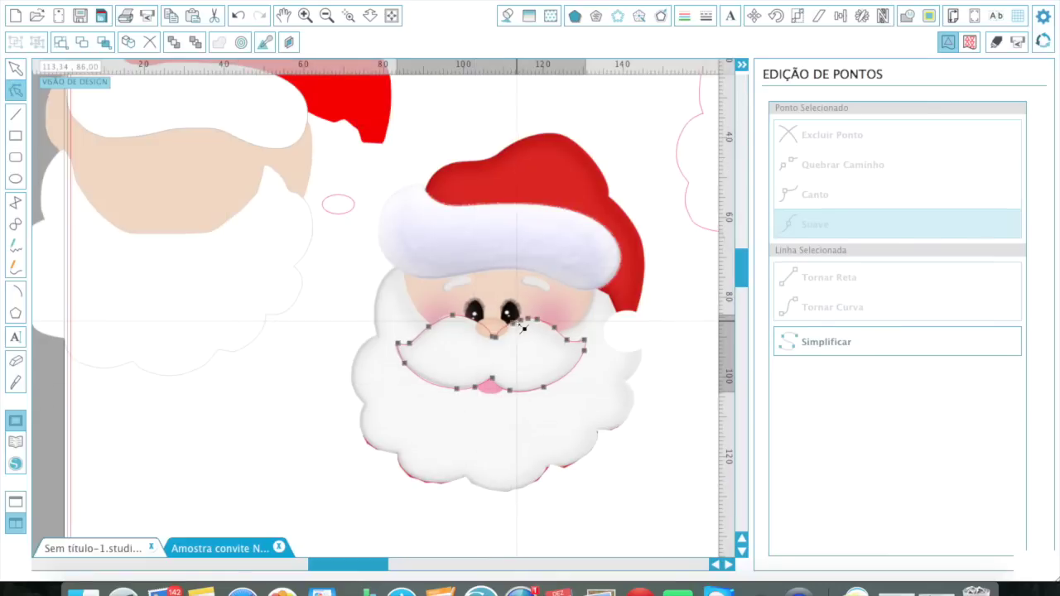
- Remove the surplus points on the mustache outline's upper right and adjust the right tip
{"action": "left_click", "coordinate": [537, 319]}
{"action": "left_click", "coordinate": [537, 325]}
{"action": "left_click", "coordinate": [503, 329]}
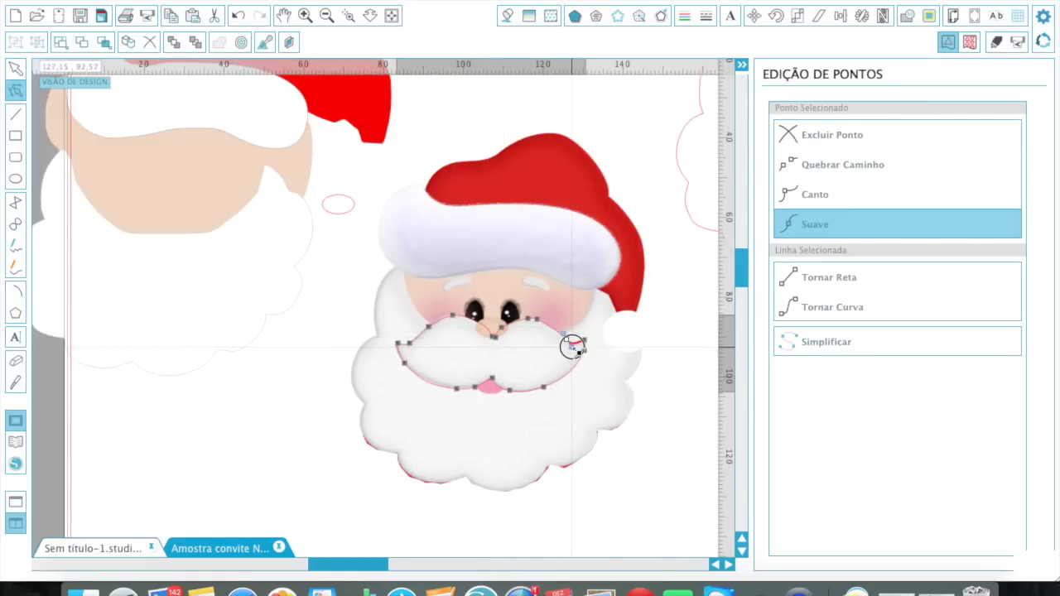
{"action": "left_click", "coordinate": [579, 367]}
- Place the mustache shape over the face and beard pieces, with a white fill and a light gray line
{"action": "left_click_drag", "start_coordinate": [580, 362], "coordinate": [234, 253]}
{"action": "left_click", "coordinate": [507, 16]}
{"action": "left_click", "coordinate": [685, 16]}
- Fill the nose ellipse with the light skin tone and place it in front of the mustache's upper notch
{"action": "left_click_drag", "start_coordinate": [351, 204], "coordinate": [353, 256]}
{"action": "double_click", "coordinate": [338, 216]}
{"action": "left_click", "coordinate": [344, 220]}
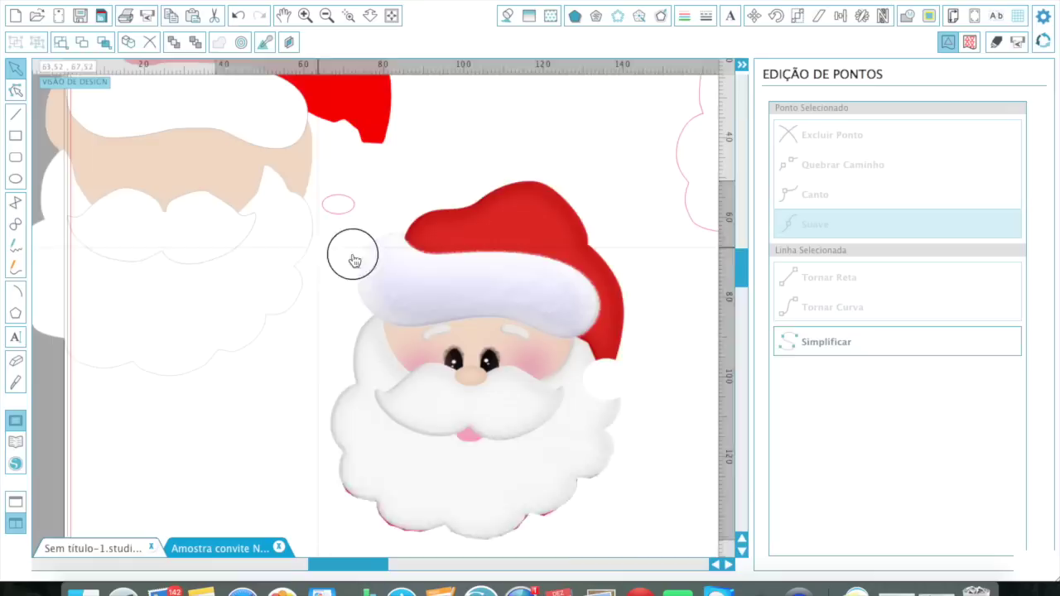
{"action": "left_click", "coordinate": [507, 16]}
{"action": "left_click_drag", "start_coordinate": [351, 207], "coordinate": [177, 212]}
{"action": "mouse_move", "coordinate": [174, 214]}
{"action": "left_mouse_down"}
{"action": "mouse_move", "coordinate": [386, 215]}
{"action": "mouse_move", "coordinate": [174, 215]}
{"action": "left_mouse_up"}
{"action": "right_click", "coordinate": [386, 214]}
{"action": "left_click", "coordinate": [467, 539]}
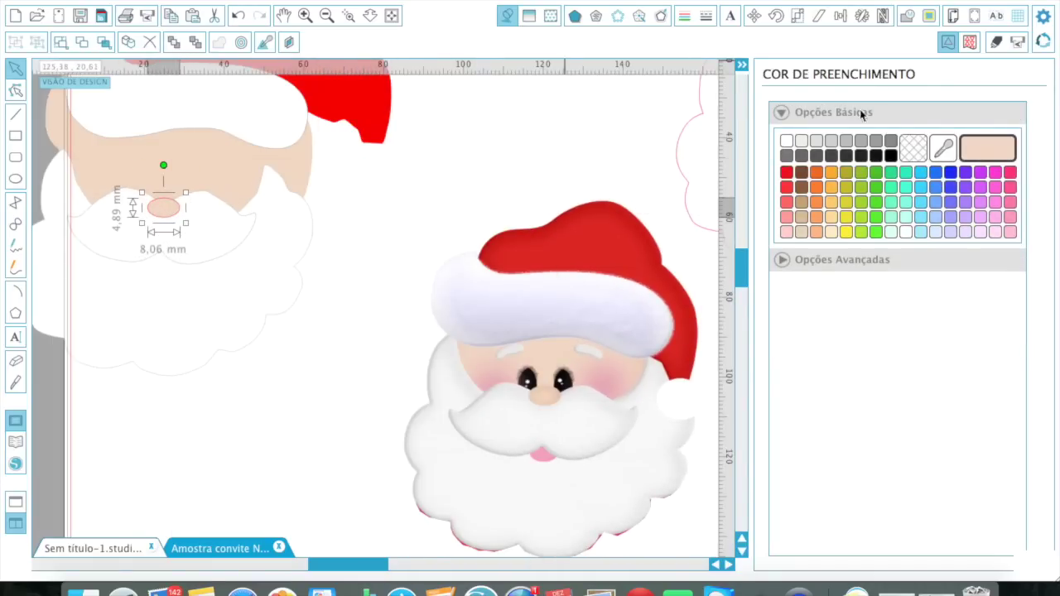
- Set the line color of the nose piece to light gray
{"action": "left_click", "coordinate": [684, 16]}
{"action": "left_click", "coordinate": [847, 141]}
{"action": "left_click", "coordinate": [578, 256]}
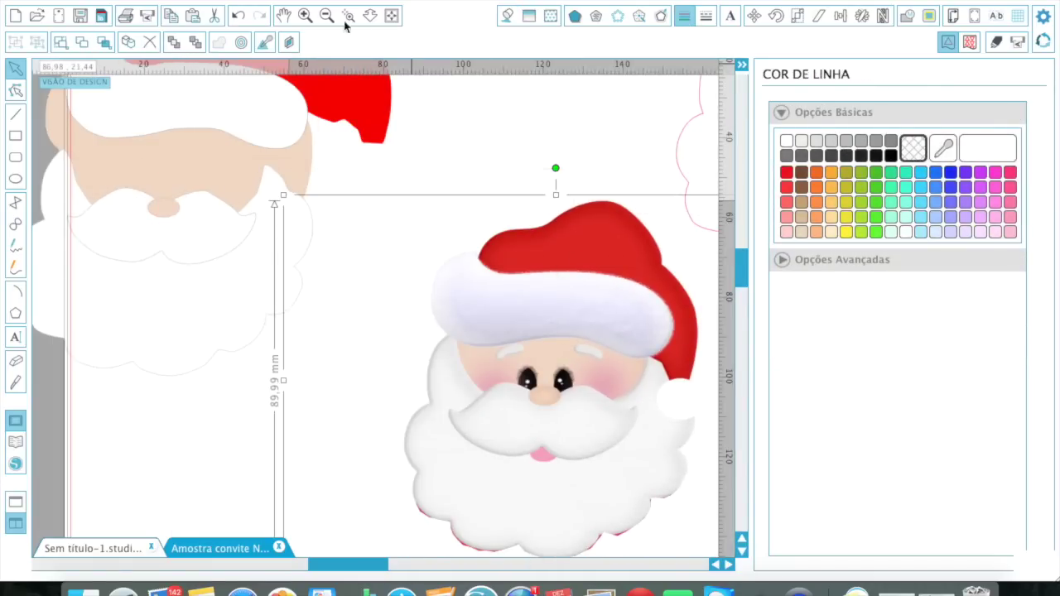
- Move the white pompom piece over to the hat and change its stacking order
{"action": "left_click", "coordinate": [327, 16]}
{"action": "left_click", "coordinate": [382, 240]}
{"action": "left_click_drag", "start_coordinate": [118, 150], "coordinate": [367, 206]}
{"action": "mouse_move", "coordinate": [367, 206]}
{"action": "left_mouse_down"}
{"action": "mouse_move", "coordinate": [78, 131]}
{"action": "mouse_move", "coordinate": [381, 204]}
{"action": "left_mouse_up"}
{"action": "right_click", "coordinate": [78, 131]}
{"action": "left_click", "coordinate": [231, 468]}
- Position the red hat piece on the head and arrange the stacking order so the brim and pompom overlap it
{"action": "left_click_drag", "start_coordinate": [327, 127], "coordinate": [276, 192]}
{"action": "right_click", "coordinate": [405, 166]}
{"action": "left_click", "coordinate": [487, 507]}
{"action": "left_click_drag", "start_coordinate": [378, 200], "coordinate": [324, 245]}
{"action": "right_click", "coordinate": [377, 226]}
{"action": "left_click", "coordinate": [470, 549]}
- Resize the white brim to about 60.4 by 27.2 mm and align it over the hat's lower edge
{"action": "left_click", "coordinate": [400, 217]}
{"action": "left_click_drag", "start_coordinate": [264, 205], "coordinate": [262, 206]}
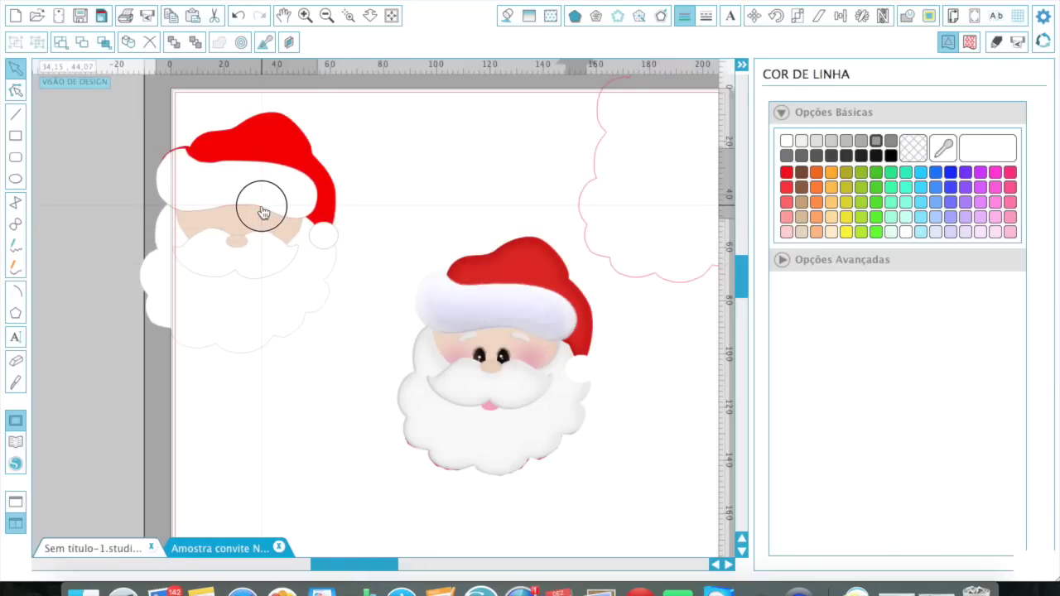
{"action": "left_click", "coordinate": [260, 203]}
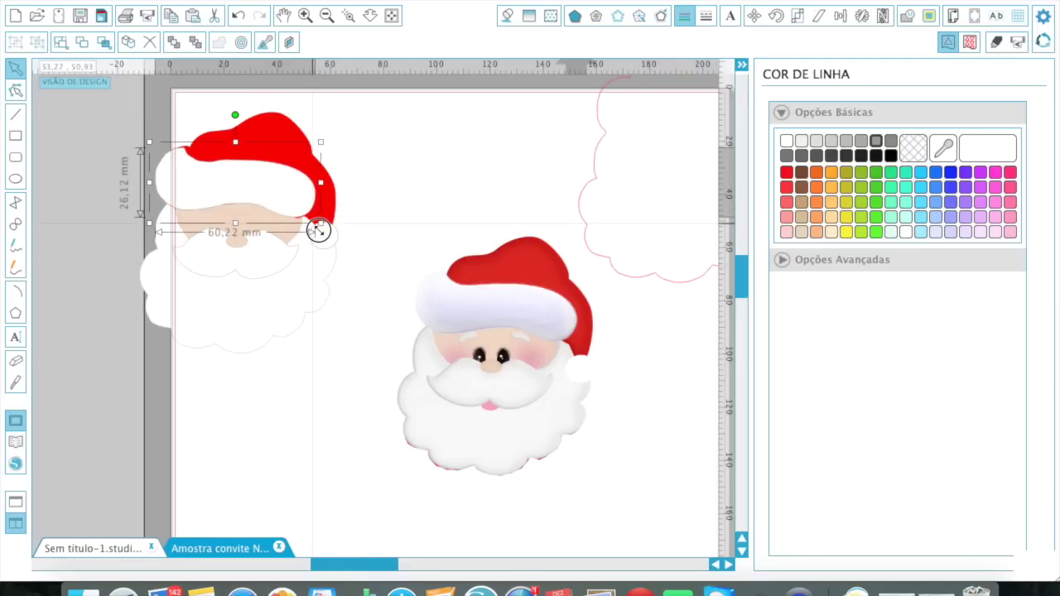
{"action": "left_click_drag", "start_coordinate": [235, 142], "coordinate": [236, 138]}
{"action": "left_click_drag", "start_coordinate": [192, 165], "coordinate": [193, 165]}
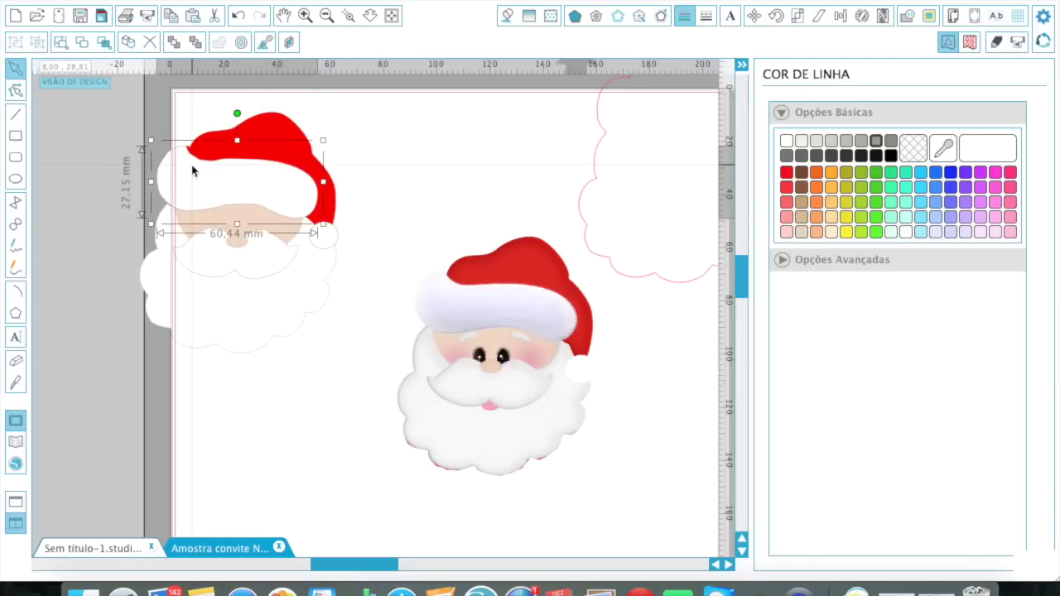
- Fine-tune the brim's left end and position so that it covers the red edge of the piece behind it
{"action": "double_click", "coordinate": [191, 160]}
{"action": "left_click", "coordinate": [200, 174]}
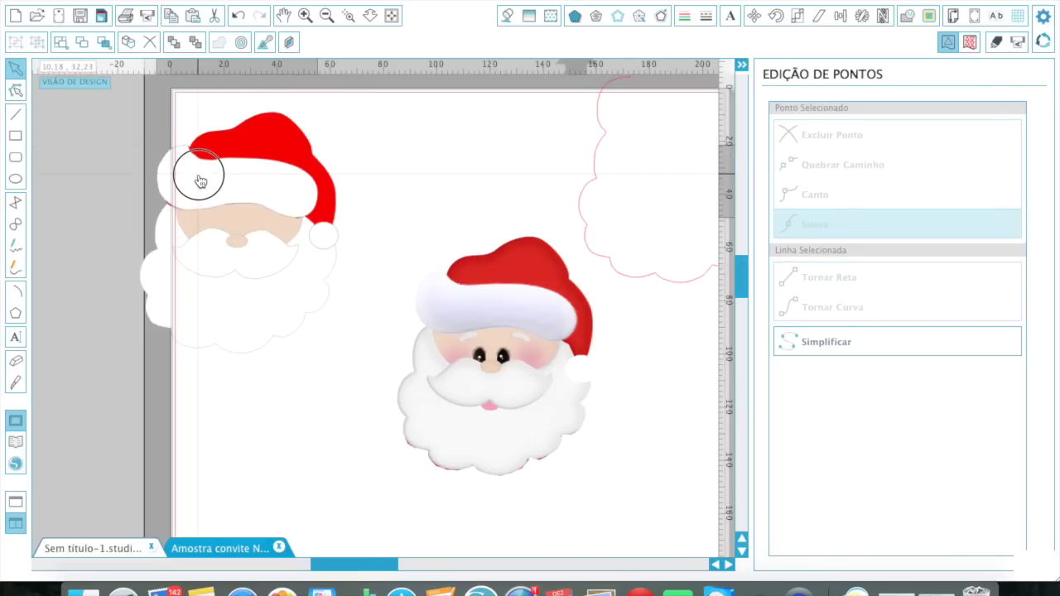
{"action": "double_click", "coordinate": [198, 176]}
{"action": "left_click", "coordinate": [186, 147]}
{"action": "left_click", "coordinate": [143, 160]}
{"action": "double_click", "coordinate": [173, 171]}
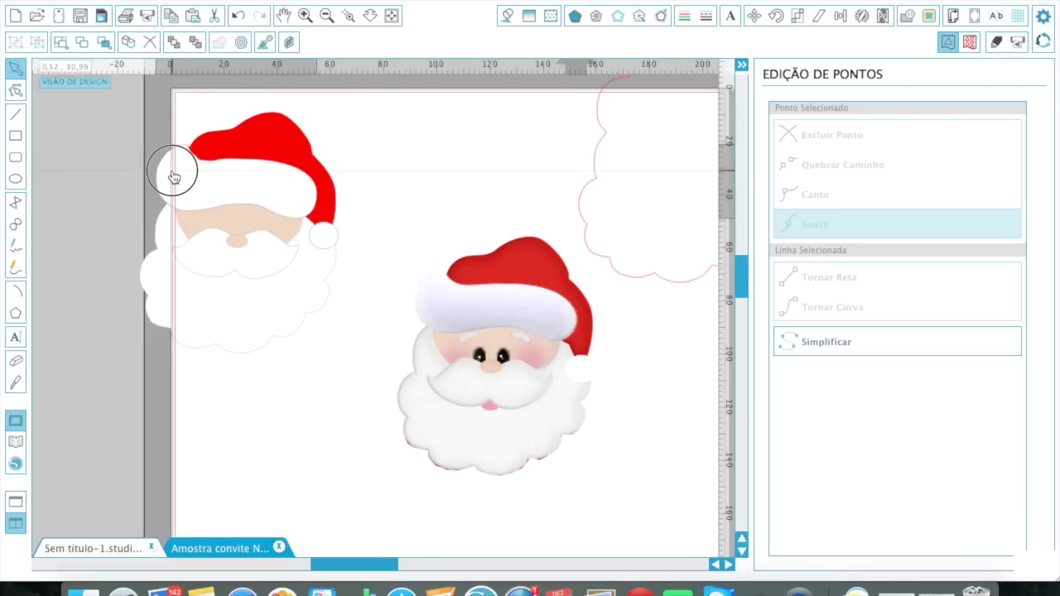
{"action": "left_click", "coordinate": [203, 160]}
{"action": "left_click", "coordinate": [219, 198]}
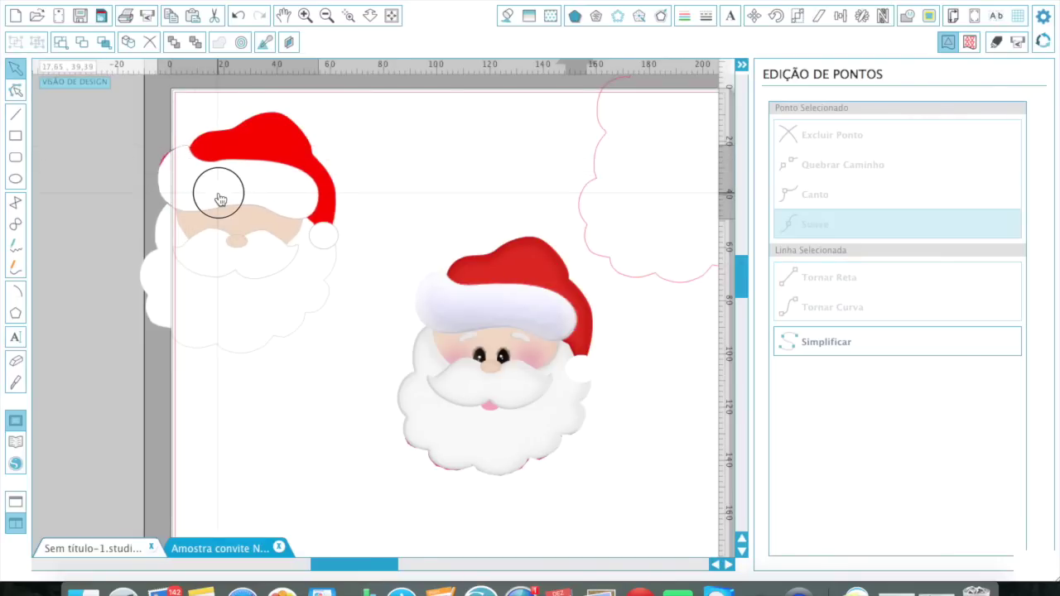
{"action": "left_click", "coordinate": [158, 170]}
{"action": "left_click", "coordinate": [164, 191]}
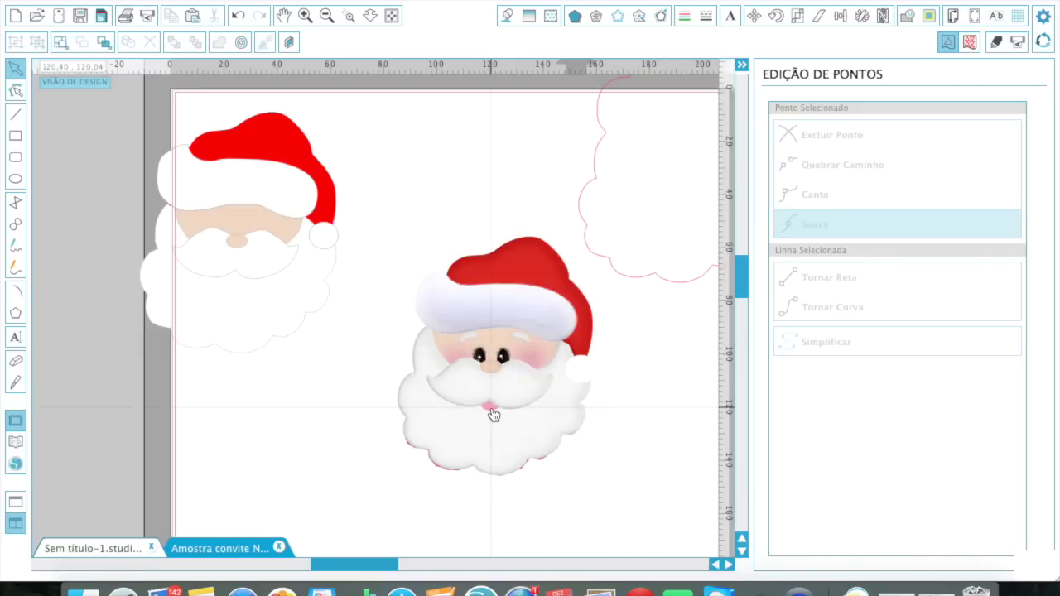
- Move the Santa image off the page and the assembled pieces with their head outline toward the page center
{"action": "left_click", "coordinate": [328, 16]}
{"action": "left_click", "coordinate": [480, 348]}
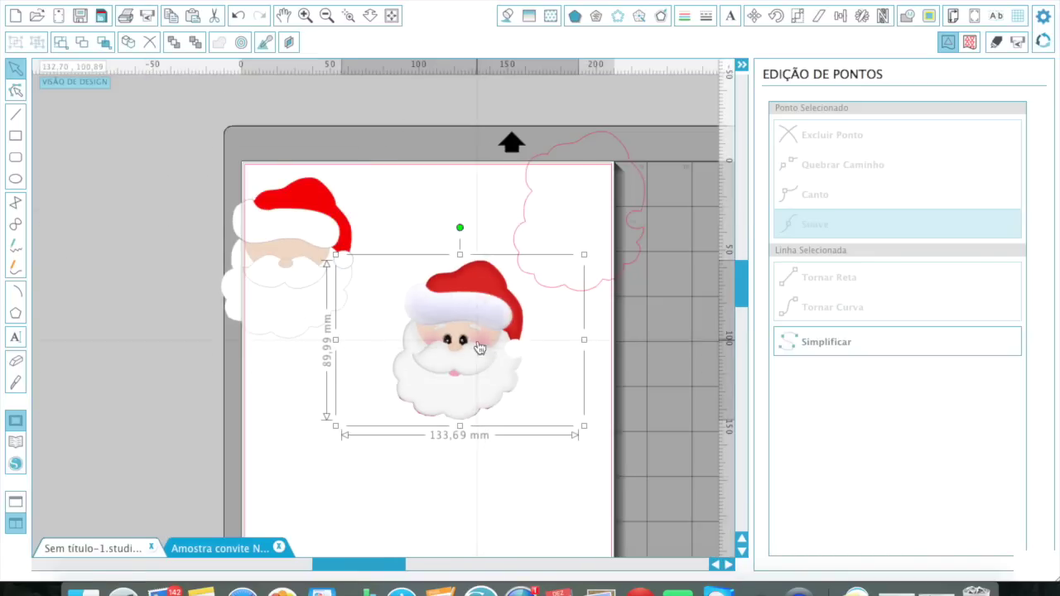
{"action": "left_click_drag", "start_coordinate": [480, 348], "coordinate": [123, 230]}
{"action": "left_click", "coordinate": [195, 313]}
{"action": "left_click_drag", "start_coordinate": [270, 291], "coordinate": [392, 369]}
- Create a mirrored copy of the assembled Santa head to its right and delete the original
{"action": "left_click", "coordinate": [863, 16]}
{"action": "left_click", "coordinate": [835, 318]}
{"action": "left_click", "coordinate": [541, 418]}
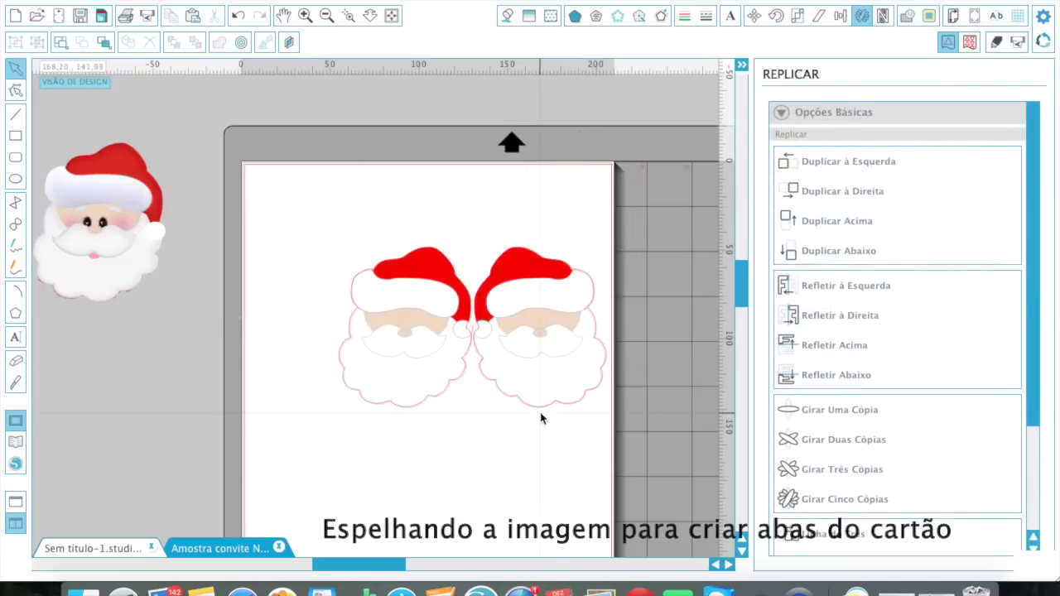
{"action": "left_click", "coordinate": [397, 339]}
{"action": "key", "text": "Delete"}
- Try to mirror the original Santa image to the right
{"action": "left_click", "coordinate": [100, 219]}
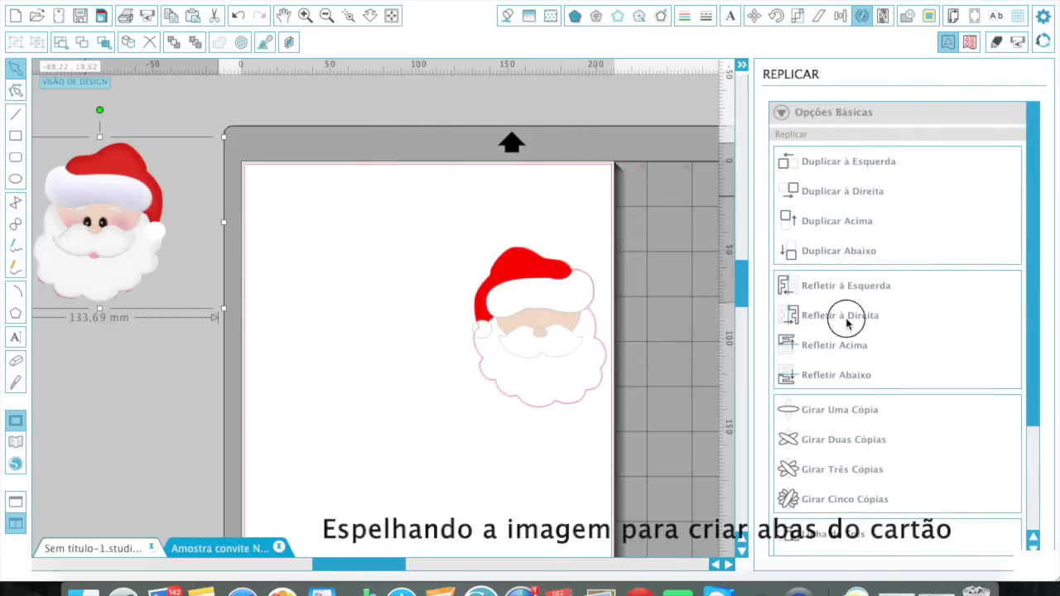
{"action": "left_click", "coordinate": [842, 315]}
{"action": "left_click", "coordinate": [143, 209]}
{"action": "key", "text": "super+z"}
{"action": "left_click_drag", "start_coordinate": [141, 158], "coordinate": [171, 299]}
{"action": "key", "text": "Delete"}
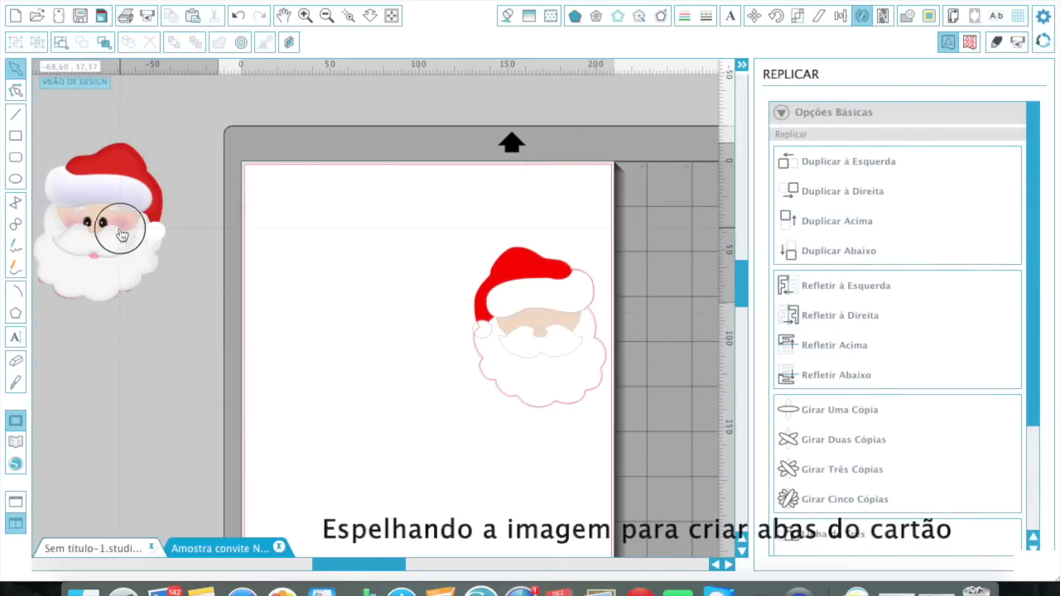
- Create a mirrored copy of the assembled Santa head to its left and delete the original head
{"action": "left_click", "coordinate": [125, 237]}
{"action": "left_click", "coordinate": [530, 318]}
{"action": "left_click", "coordinate": [846, 290]}
{"action": "left_click", "coordinate": [580, 351]}
{"action": "key", "text": "Delete"}
- Mirror the Santa image to the right, move the copy over the page's upper-left corner, and mirror the assembled head to the right
{"action": "left_click", "coordinate": [107, 222]}
{"action": "left_click", "coordinate": [871, 322]}
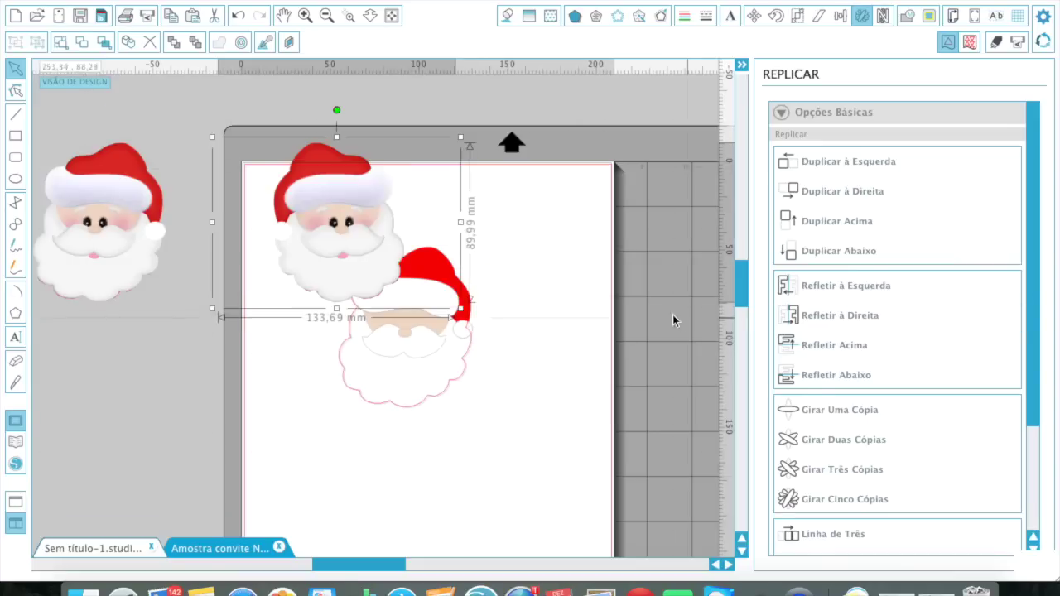
{"action": "left_click_drag", "start_coordinate": [322, 241], "coordinate": [242, 198]}
{"action": "left_click", "coordinate": [158, 211]}
{"action": "left_click", "coordinate": [405, 348]}
{"action": "left_click", "coordinate": [840, 314]}
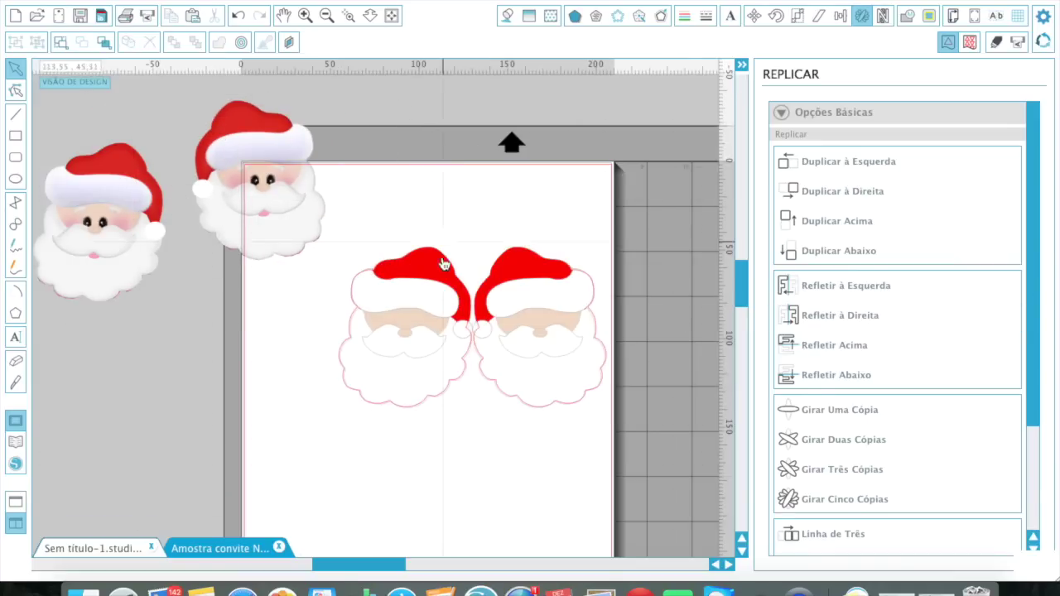
{"action": "left_click", "coordinate": [460, 380]}
{"action": "left_click", "coordinate": [502, 395], "text": "shift"}
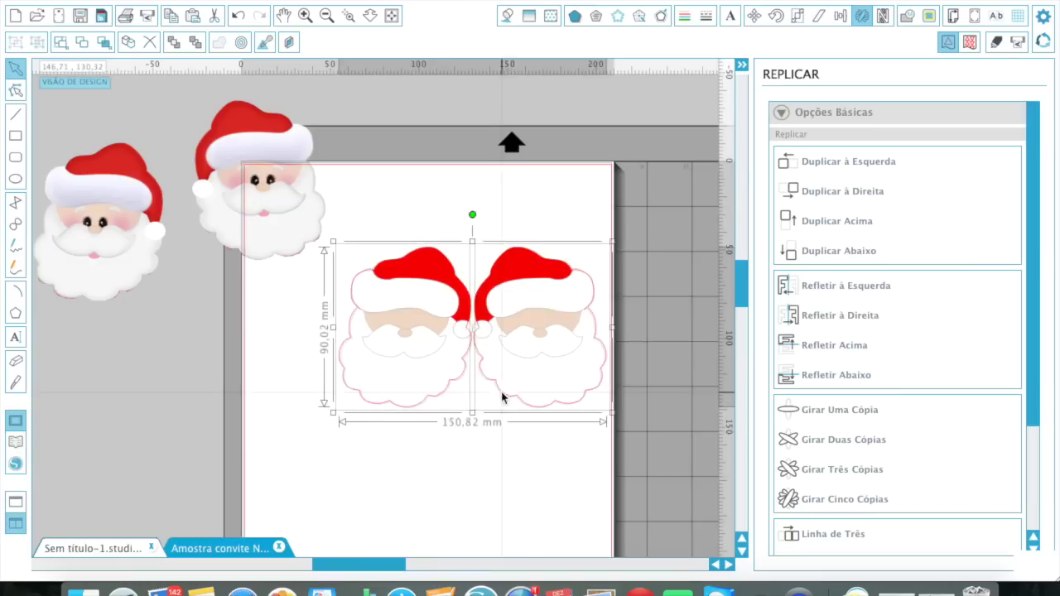
{"action": "left_click", "coordinate": [511, 430]}
{"action": "left_click", "coordinate": [501, 392]}
{"action": "left_click", "coordinate": [428, 398], "text": "shift"}
{"action": "left_click_drag", "start_coordinate": [502, 400], "coordinate": [500, 475]}
{"action": "key", "text": "super+z"}
{"action": "left_click", "coordinate": [469, 429]}
- Move the red outlines of both Santa heads straight down, clear of the hats and faces
{"action": "left_click", "coordinate": [503, 398]}
{"action": "left_click", "coordinate": [440, 402], "text": "shift"}
{"action": "left_click_drag", "start_coordinate": [440, 402], "coordinate": [437, 498]}
{"action": "scroll", "coordinate": [453, 477], "scroll_direction": "down", "scroll_amount": 5}
{"action": "left_click", "coordinate": [447, 322]}
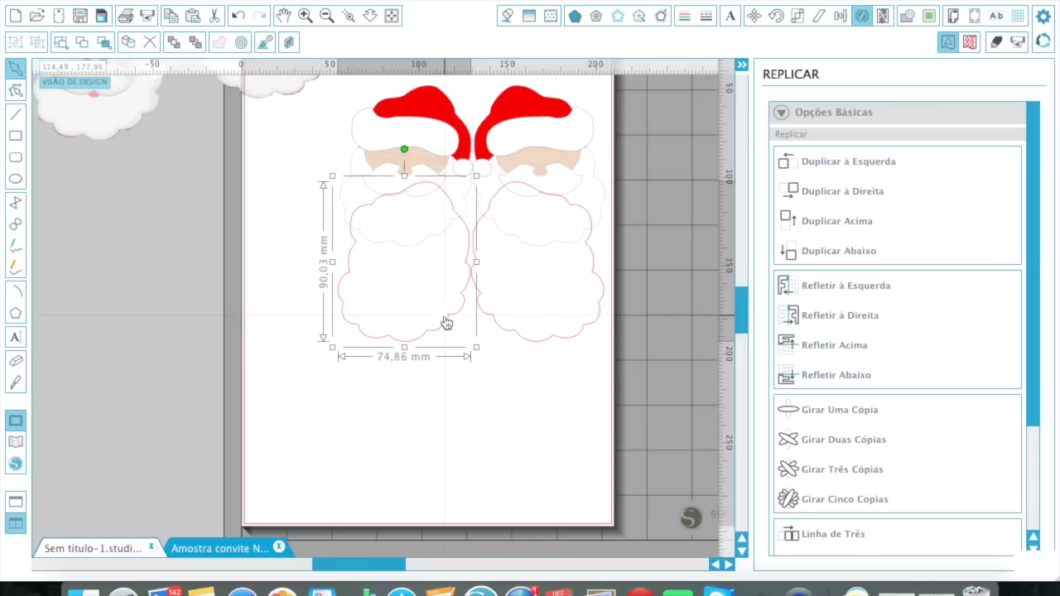
- Shift the left outline right to overlap the other slightly, and draw a vertical fold line about 30 mm long where they meet
{"action": "left_click_drag", "start_coordinate": [472, 298], "coordinate": [467, 298]}
{"action": "left_click", "coordinate": [469, 335]}
{"action": "left_click", "coordinate": [466, 293]}
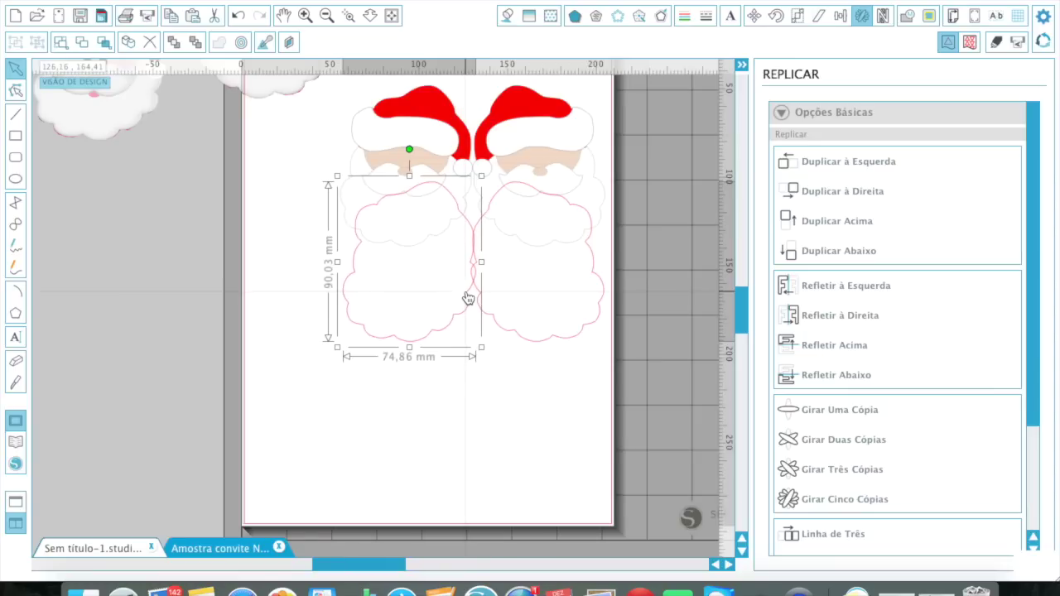
{"action": "left_click", "coordinate": [15, 114]}
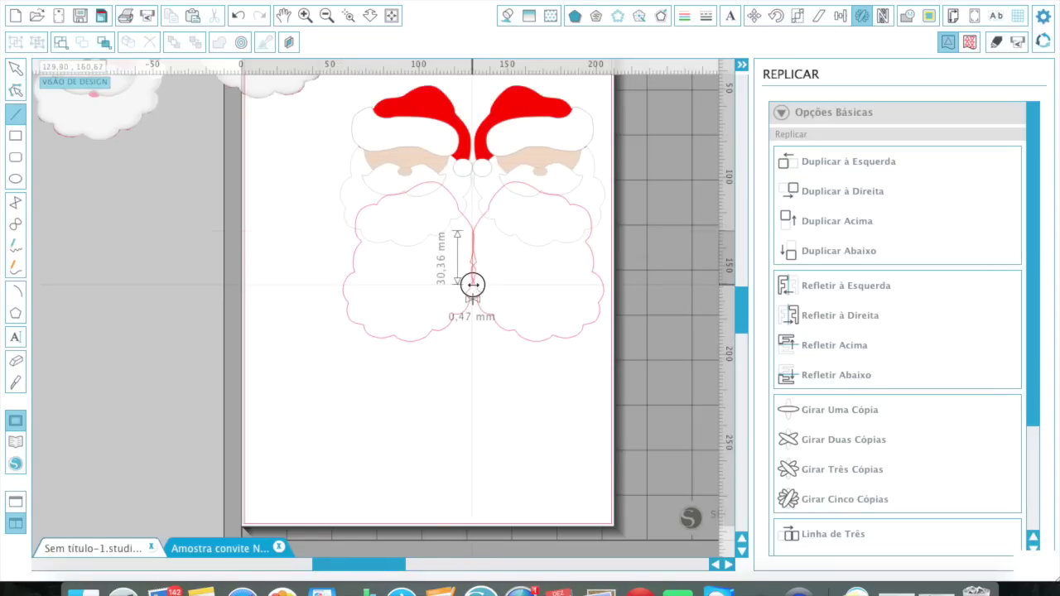
{"action": "left_click_drag", "start_coordinate": [473, 231], "coordinate": [474, 284]}
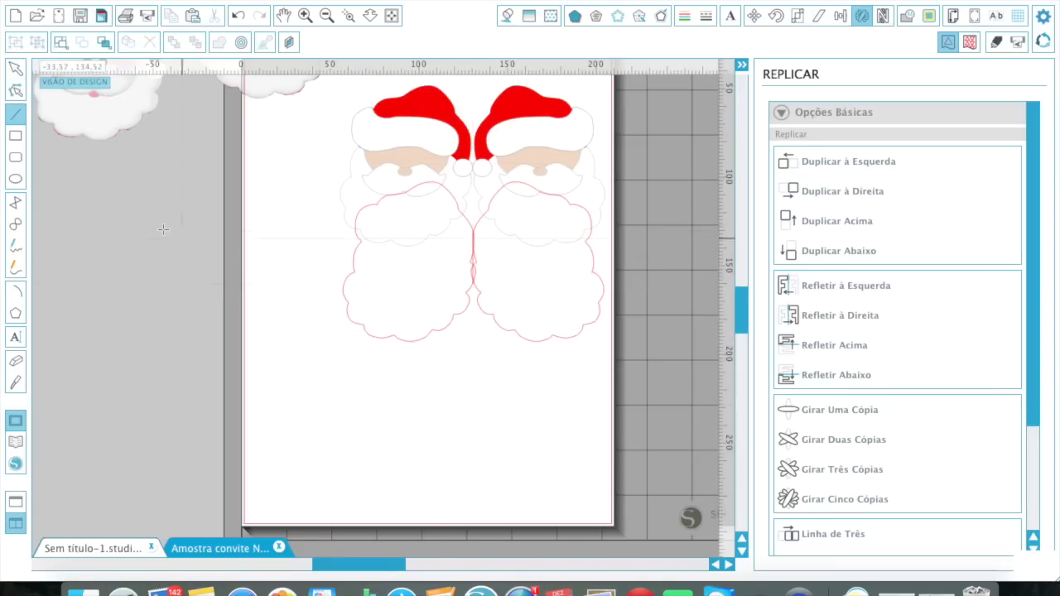
- Weld the two overlapping head outlines into a single card shape
{"action": "left_click", "coordinate": [17, 71]}
{"action": "left_click", "coordinate": [414, 310]}
{"action": "left_click", "coordinate": [522, 315], "text": "shift"}
{"action": "right_click", "coordinate": [471, 324]}
{"action": "left_click", "coordinate": [409, 421]}
{"action": "left_click", "coordinate": [908, 15]}
{"action": "left_click", "coordinate": [814, 141]}
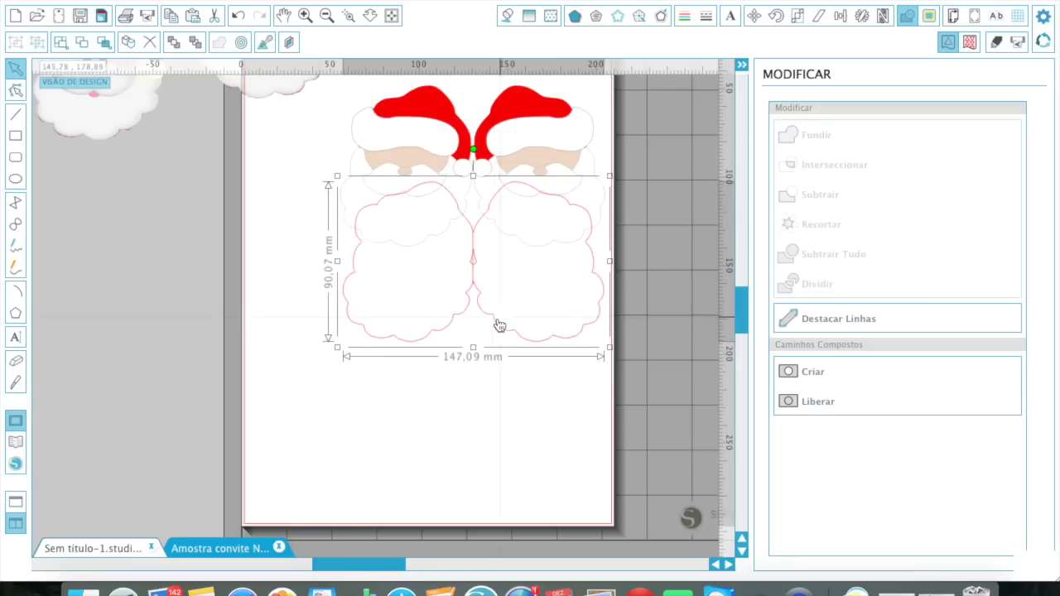
- Apply the finely dashed line style to the fold line between the two halves of the card
{"action": "left_click", "coordinate": [706, 16]}
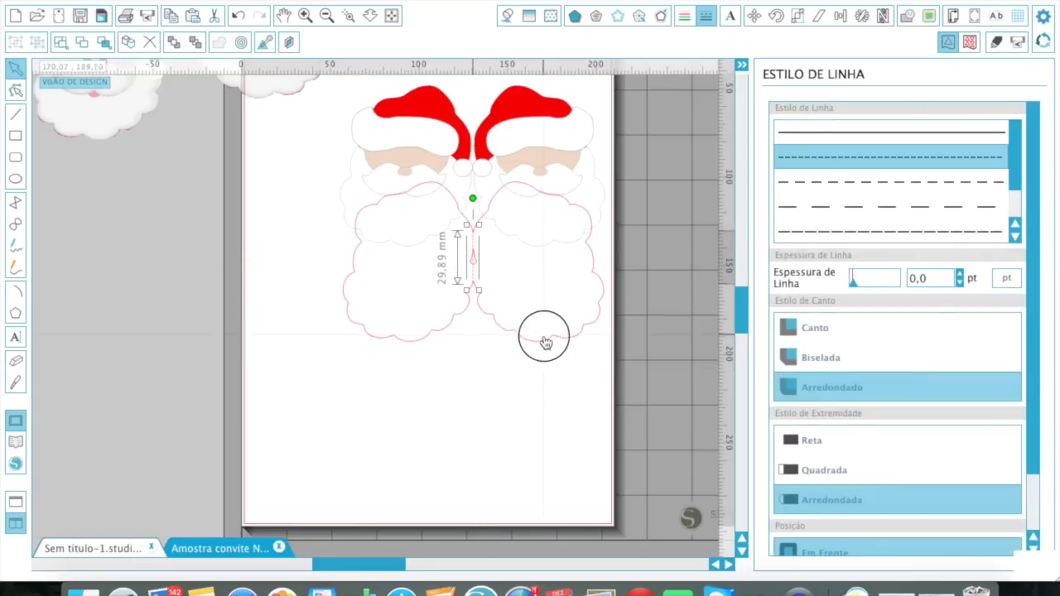
{"action": "left_click_drag", "start_coordinate": [514, 336], "coordinate": [470, 426]}
{"action": "key", "text": "super+z"}
- Move the welded card outline together with its dashed fold line to the free area below the Santa heads
{"action": "left_click", "coordinate": [473, 260], "text": "shift"}
{"action": "right_click", "coordinate": [497, 317]}
{"action": "left_click", "coordinate": [561, 436]}
{"action": "left_click_drag", "start_coordinate": [483, 312], "coordinate": [460, 405]}
- Ungroup the card outline and fold line, and release the compound path
{"action": "left_click", "coordinate": [452, 399]}
{"action": "right_click", "coordinate": [455, 340]}
{"action": "left_click", "coordinate": [553, 438]}
{"action": "right_click", "coordinate": [466, 306]}
{"action": "left_click", "coordinate": [539, 493]}
{"action": "left_click", "coordinate": [466, 398]}
{"action": "left_click_drag", "start_coordinate": [451, 351], "coordinate": [619, 324]}
{"action": "left_click", "coordinate": [417, 464]}
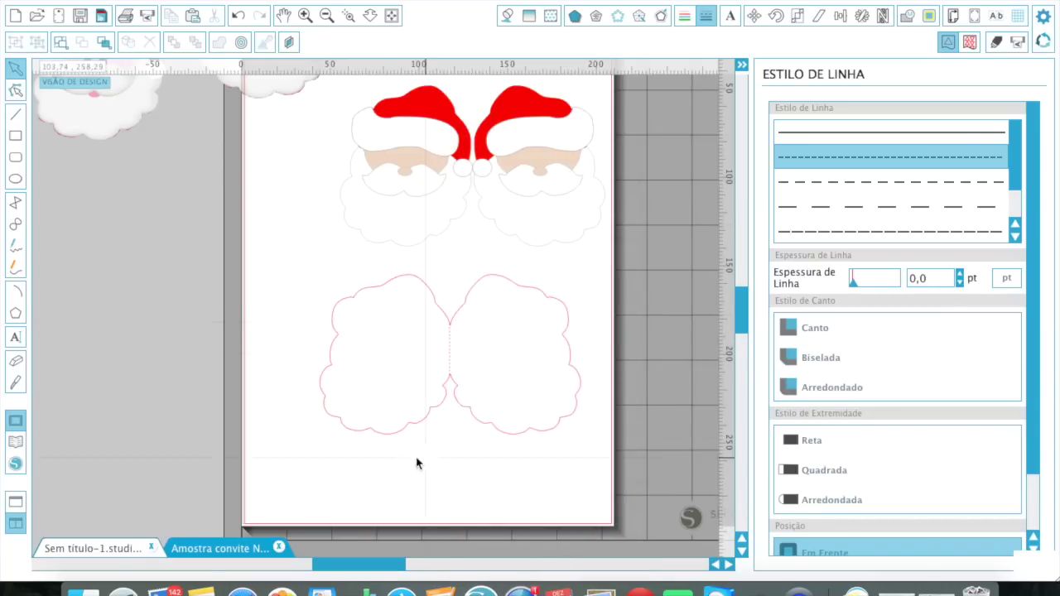
- Place the right assembled Santa head on the right half of the card outline and delete the remaining left head
{"action": "left_click_drag", "start_coordinate": [512, 131], "coordinate": [486, 326]}
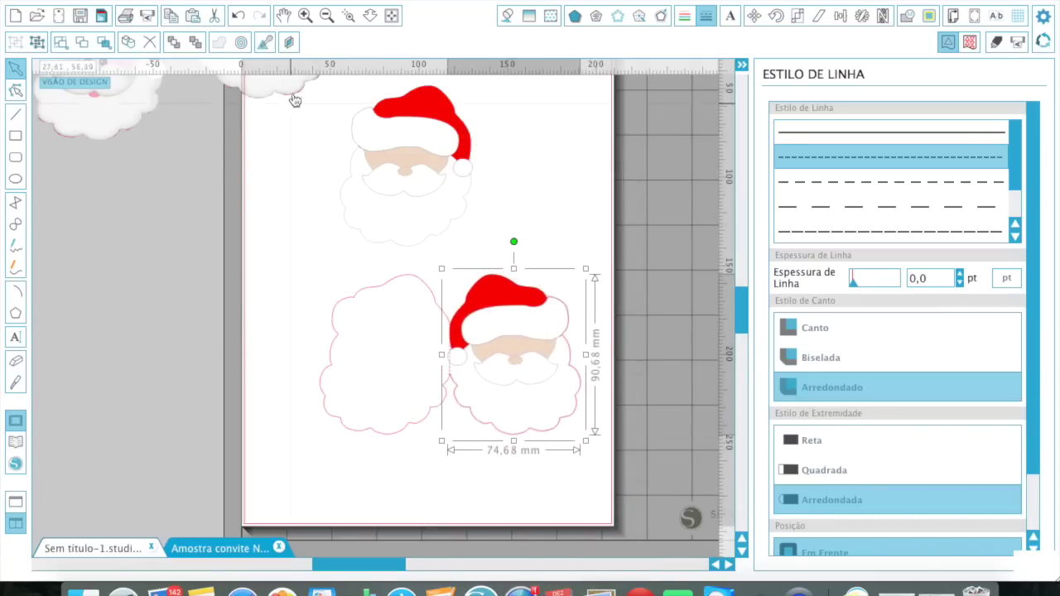
{"action": "left_click", "coordinate": [404, 181]}
{"action": "key", "text": "Delete"}
- Arrange the two Santa images one above the other beside the page, and select the assembled head on the card
{"action": "left_click_drag", "start_coordinate": [275, 80], "coordinate": [110, 329]}
{"action": "left_click_drag", "start_coordinate": [147, 114], "coordinate": [153, 115]}
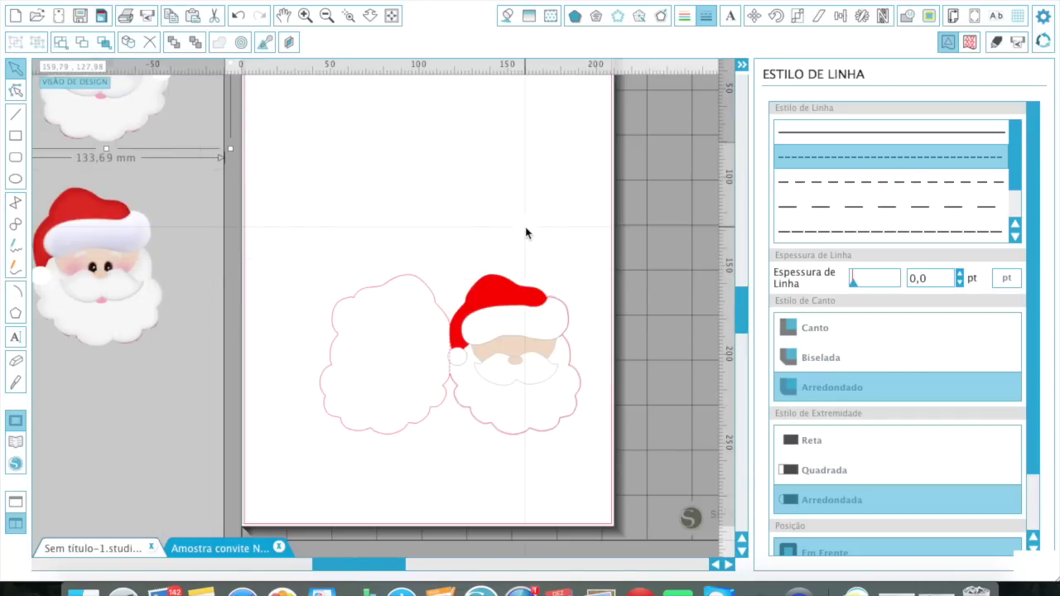
{"action": "right_click", "coordinate": [495, 312]}
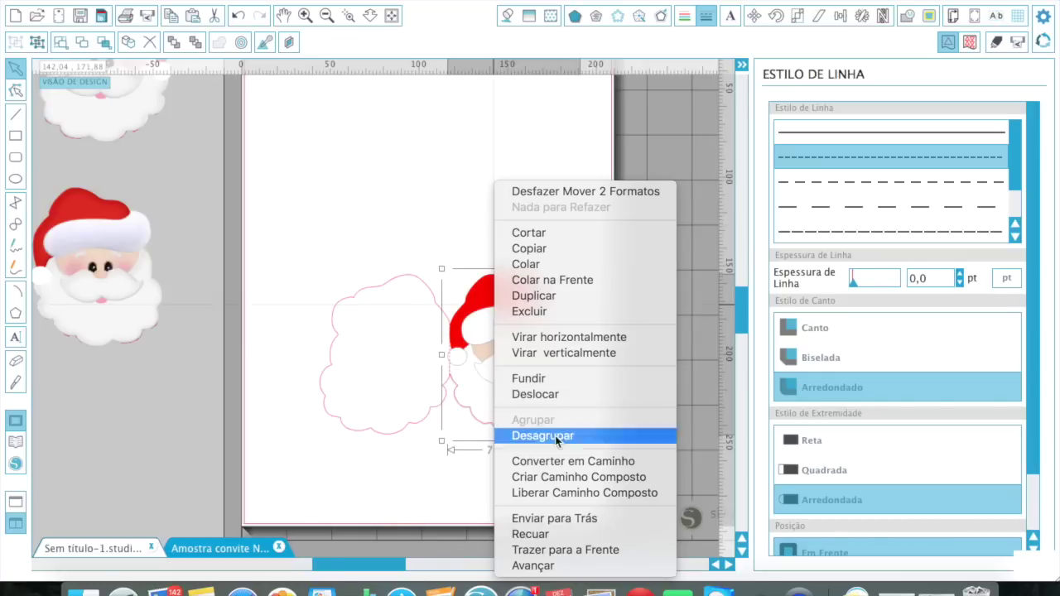
{"action": "left_click", "coordinate": [401, 500]}
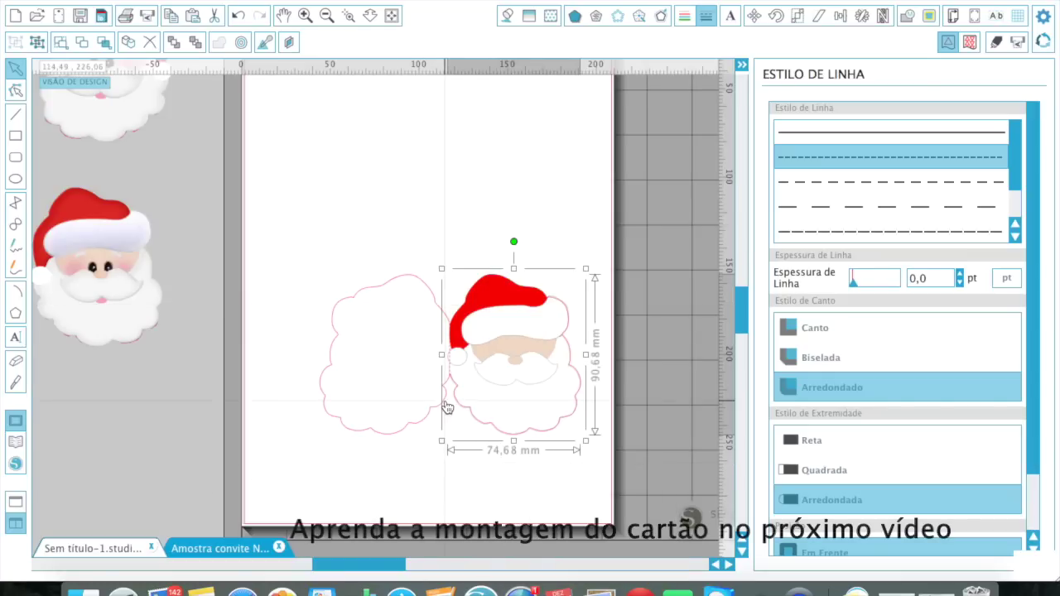